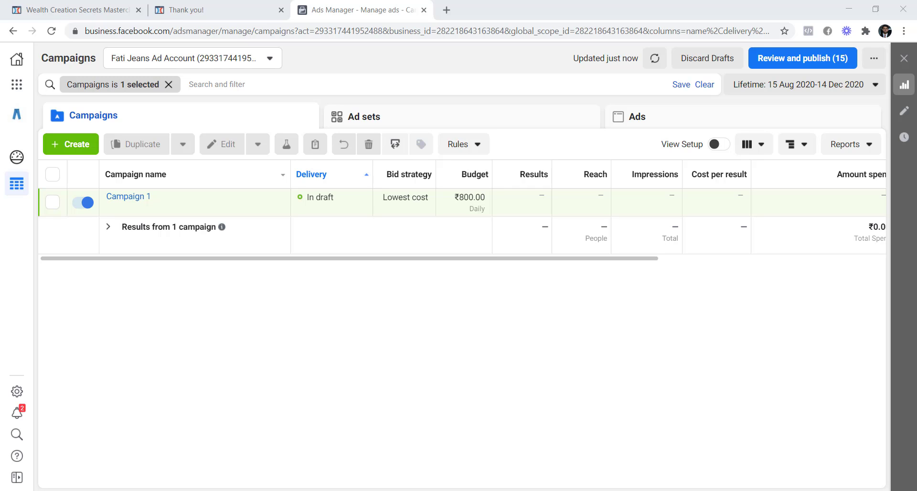
- Open the quotemarshals.com website in a new browser tab
left_click(446, 10)
type("quo")
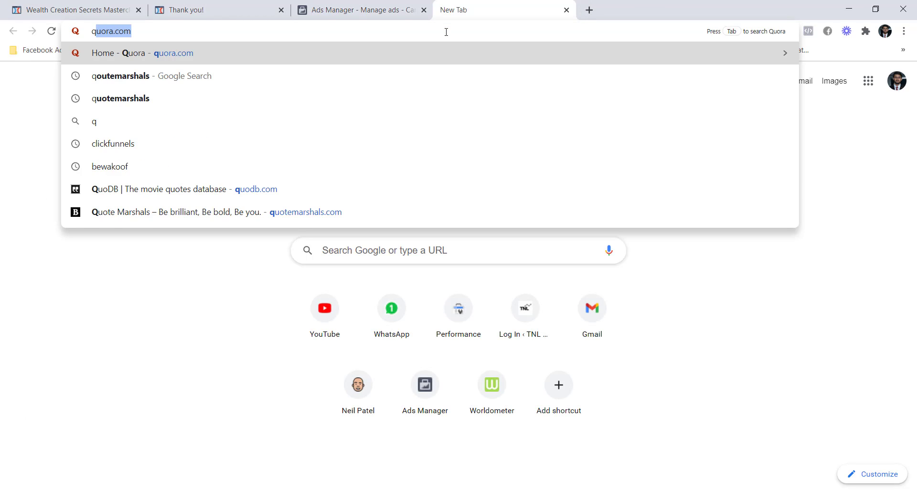
type("t")
key("Return")
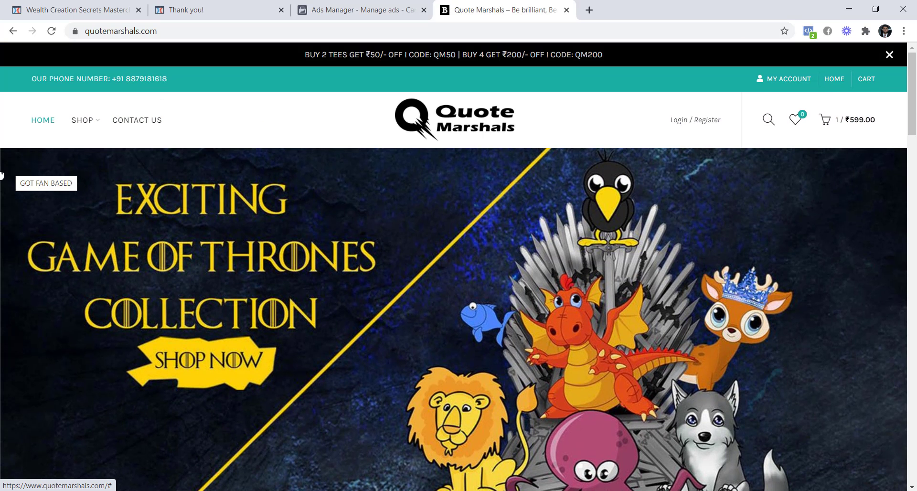
- Open the Formula 1 Lewis Hamilton T-shirt from the featured products and look over its product details
scroll(2, 174, "down", 12)
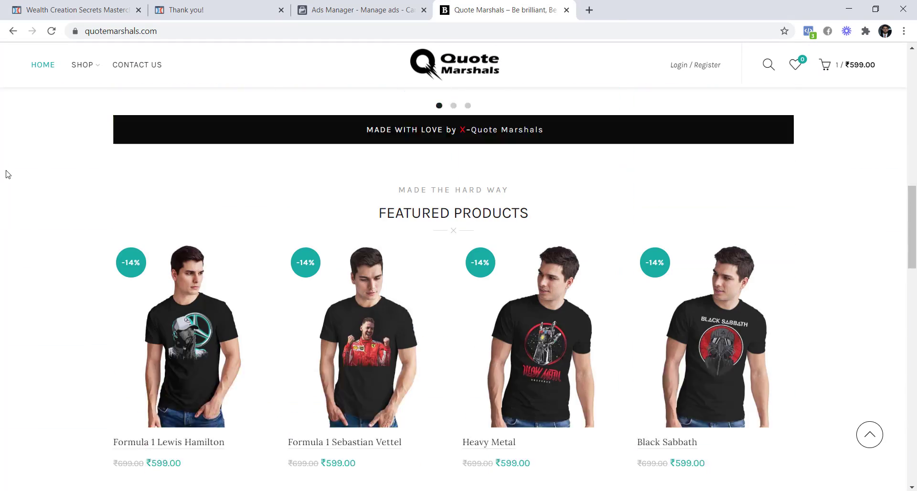
left_click(189, 278)
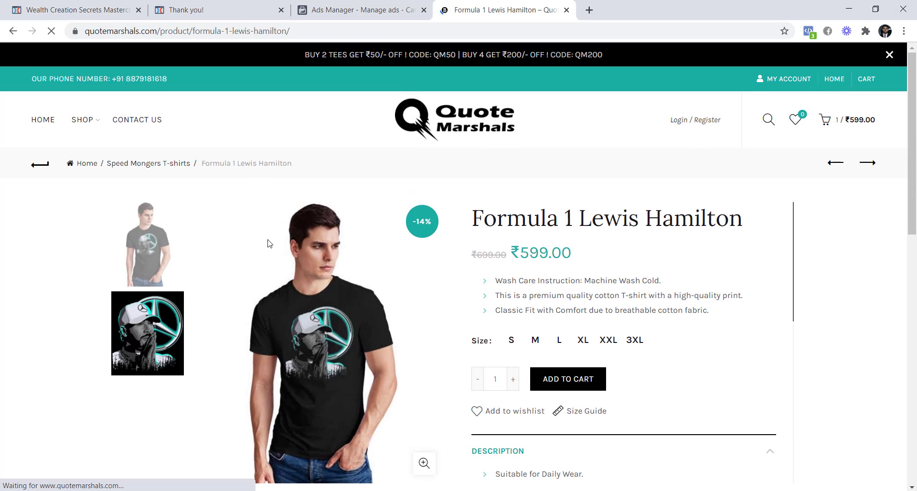
scroll(688, 205, "down", 2)
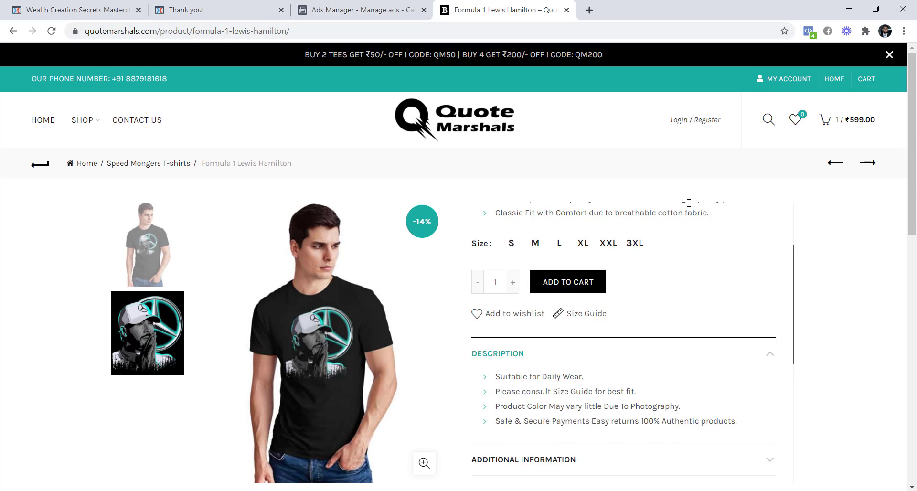
scroll(688, 204, "up", 2)
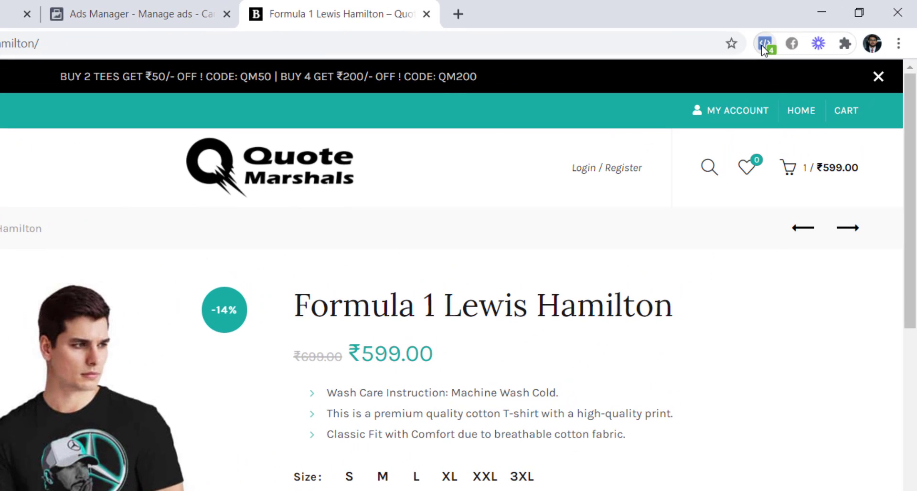
- Inspect the product page's tracking with Facebook Pixel Helper, checking the details of the PageView, ViewContent and GeneralEvent events
left_click(764, 46)
left_click_drag(625, 76, 505, 78)
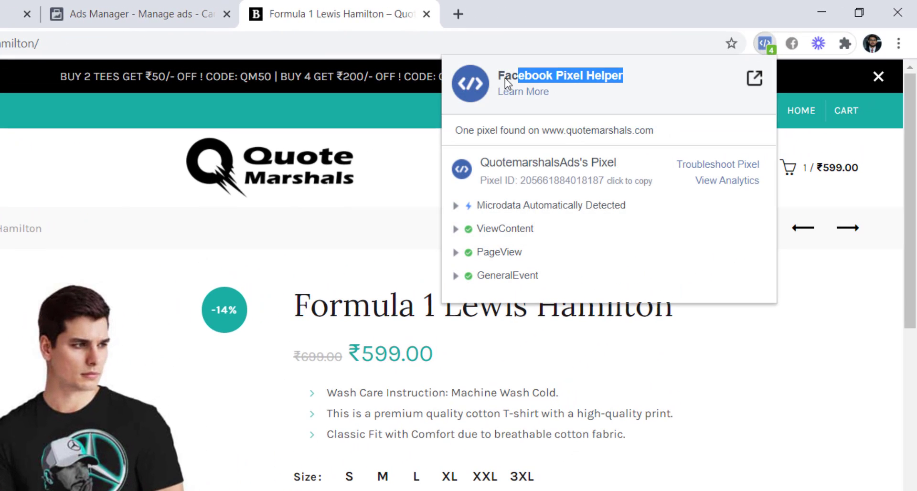
left_click(625, 107)
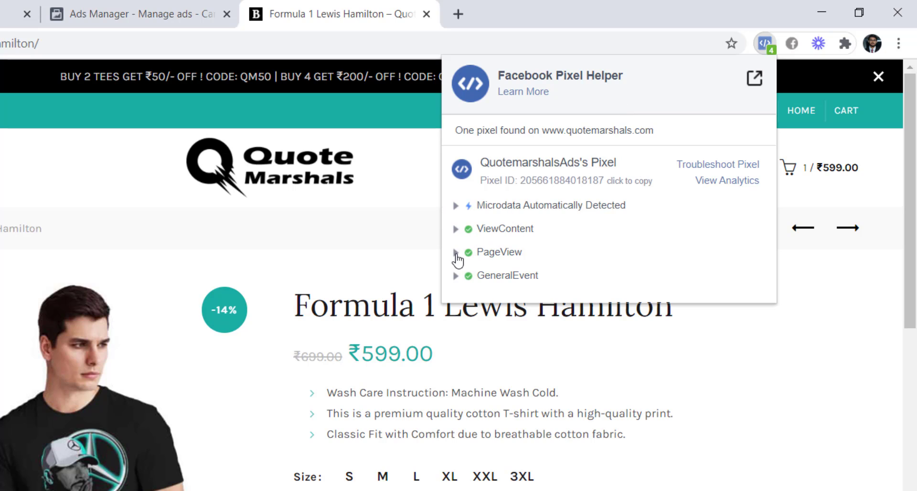
left_click(457, 256)
left_click(456, 253)
left_click(457, 229)
left_click(443, 231)
left_click(457, 276)
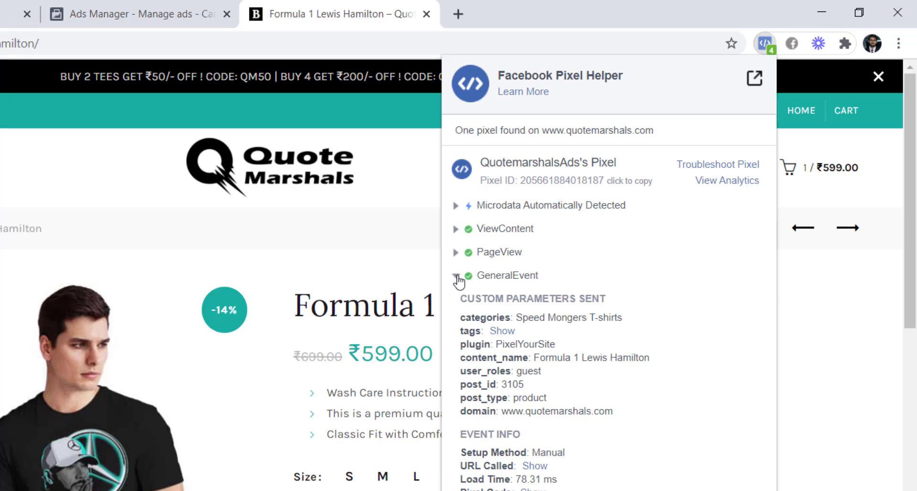
left_click(458, 277)
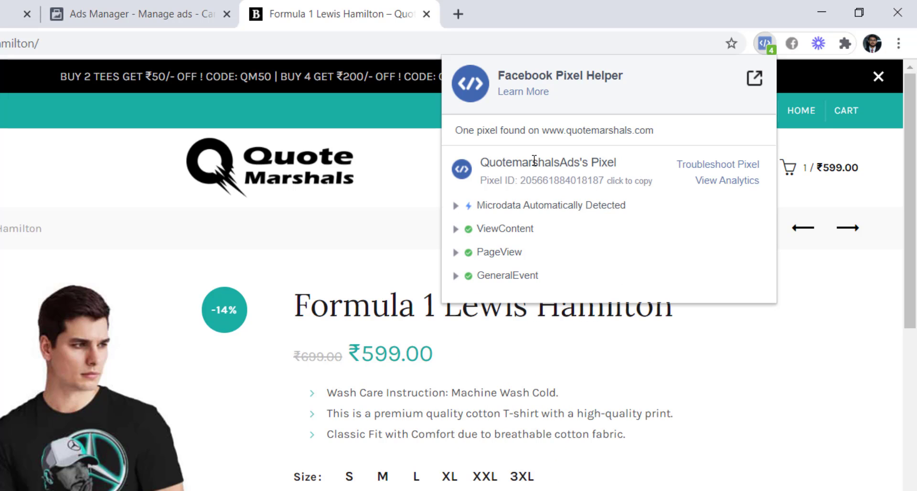
- Review the pixel detection summary for the site and recheck the ViewContent and PageView event details
left_click_drag(666, 139, 454, 130)
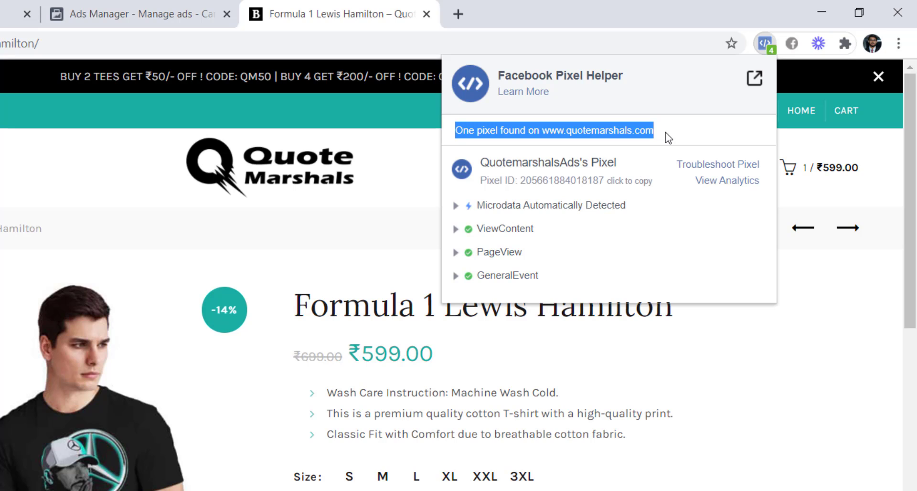
left_click(455, 231)
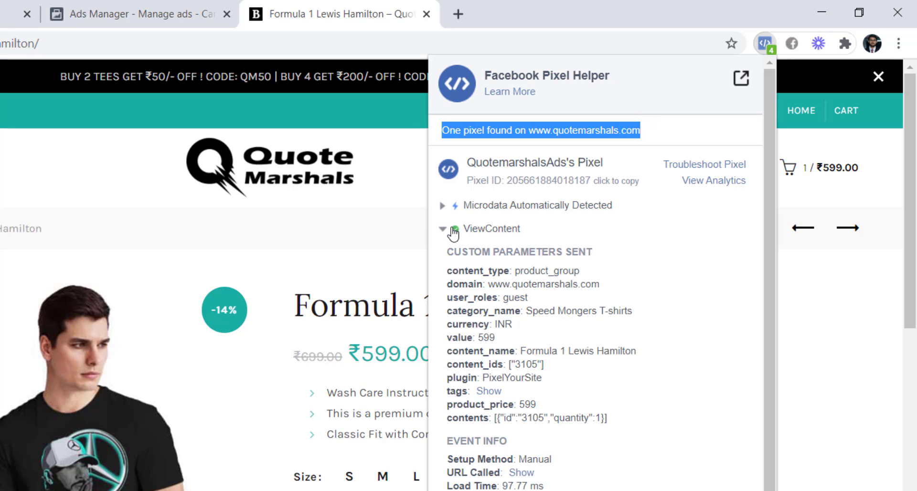
left_click(451, 231)
left_click(456, 252)
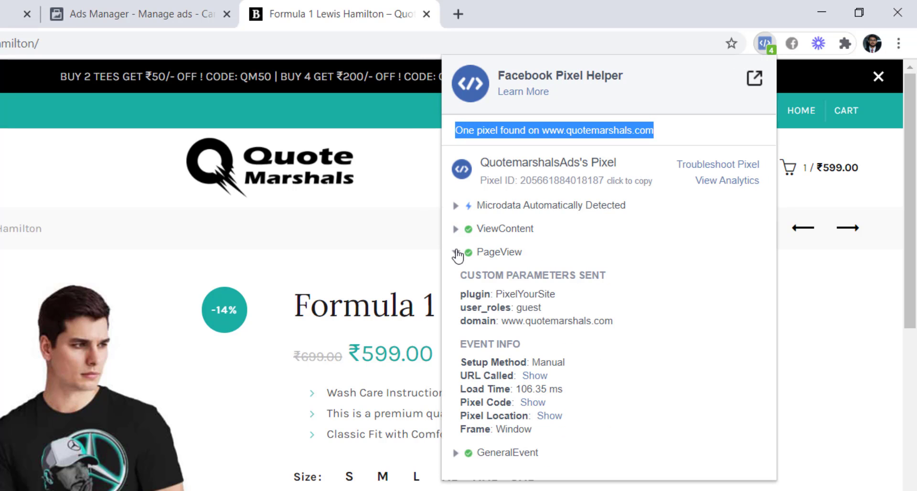
left_click(457, 252)
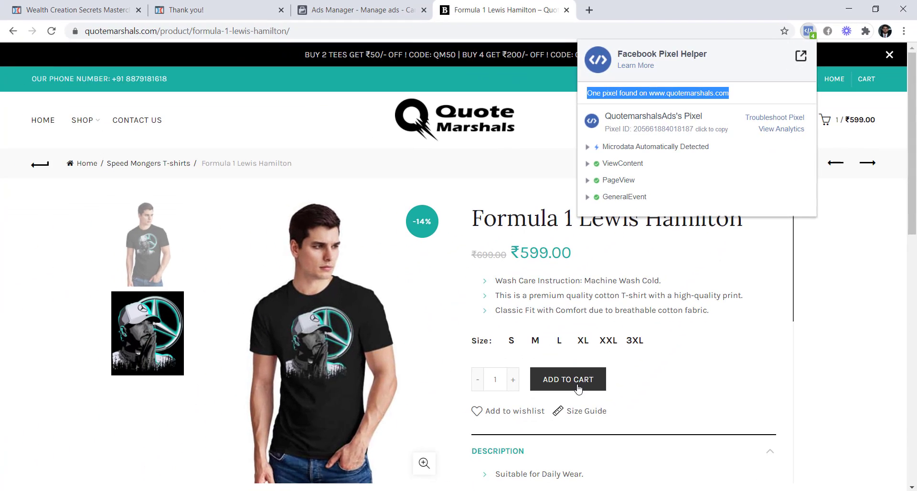
- Add the Formula 1 Lewis Hamilton T-shirt to the cart in size M
left_click(578, 388)
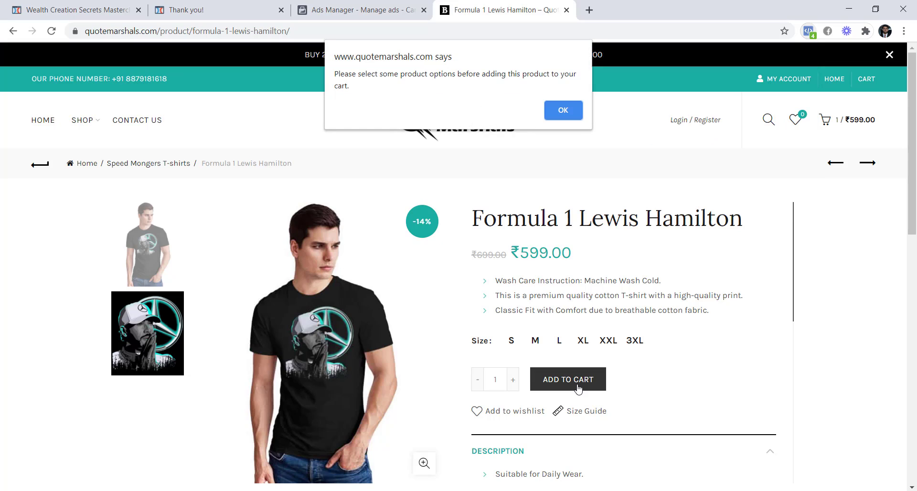
left_click(554, 110)
left_click(536, 340)
left_click(542, 380)
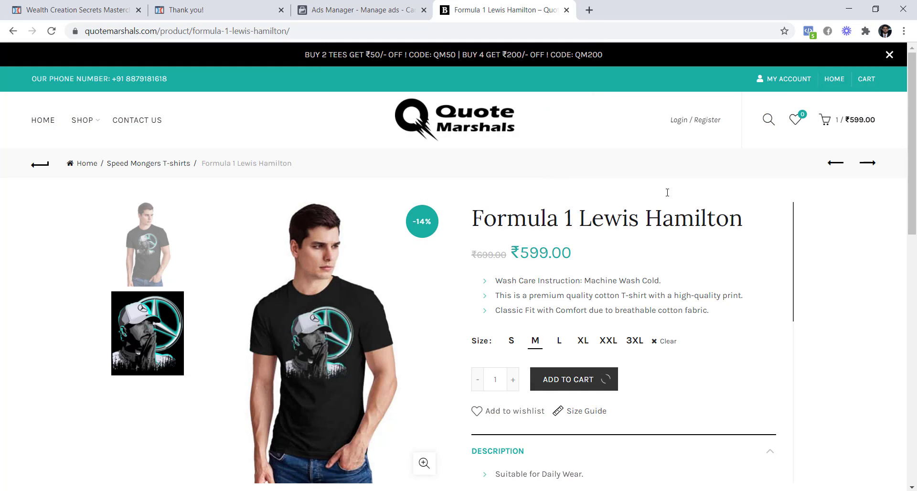
- Check the AddToCart event and its details in Facebook Pixel Helper
left_click(808, 31)
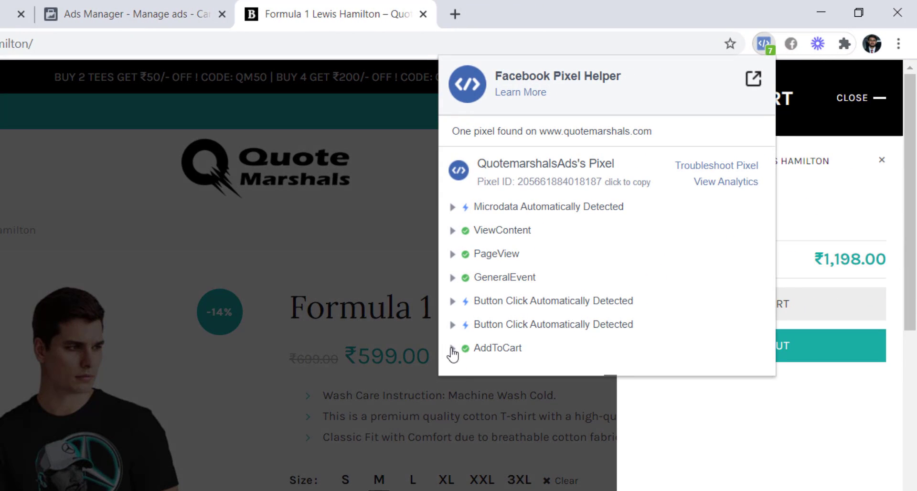
left_click(453, 353)
left_click(439, 352)
- Proceed to checkout and examine the InitiateCheckout event's parameters in Facebook Pixel Helper
left_click(822, 350)
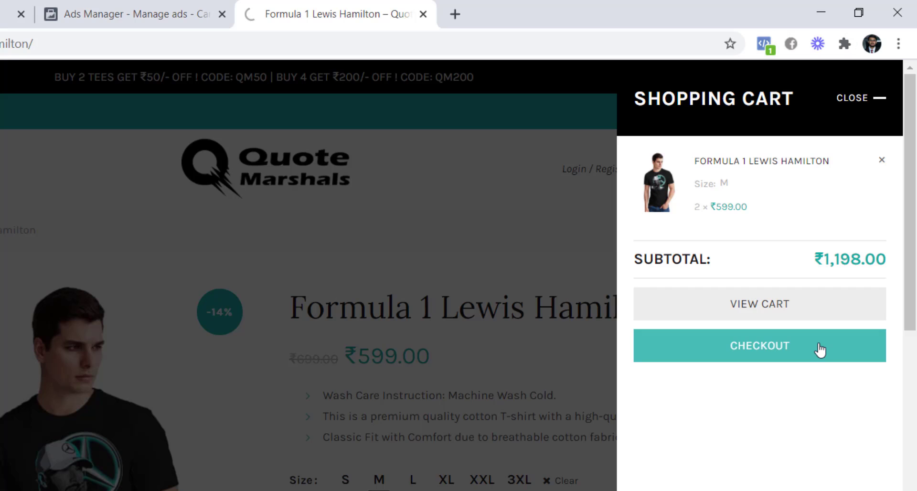
left_click(764, 44)
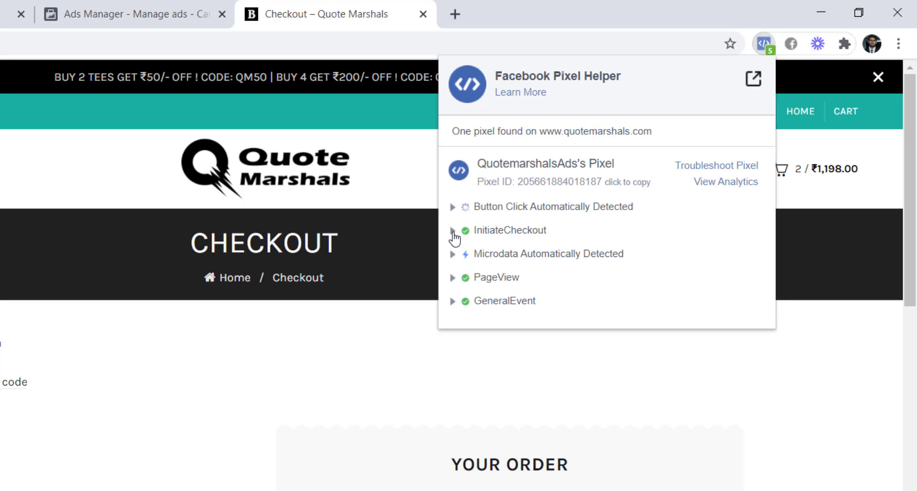
left_click(454, 233)
scroll(539, 382, "down", 1)
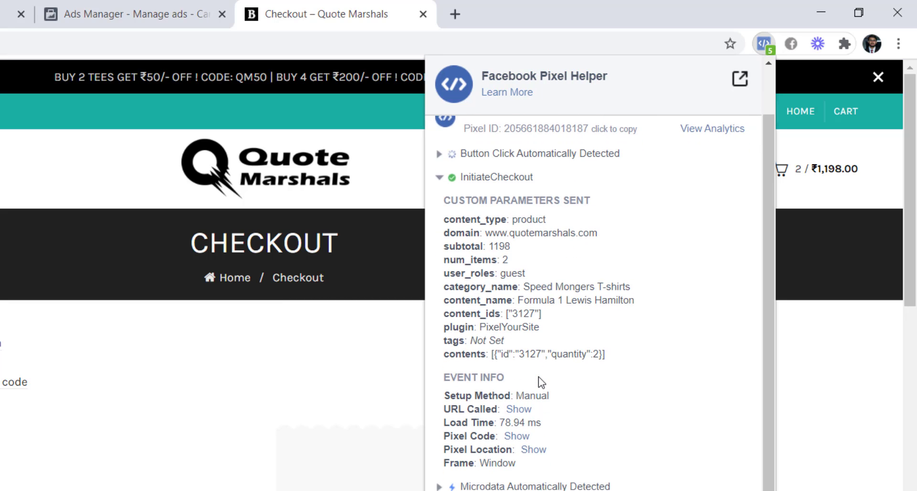
scroll(539, 381, "up", 1)
left_click(418, 225)
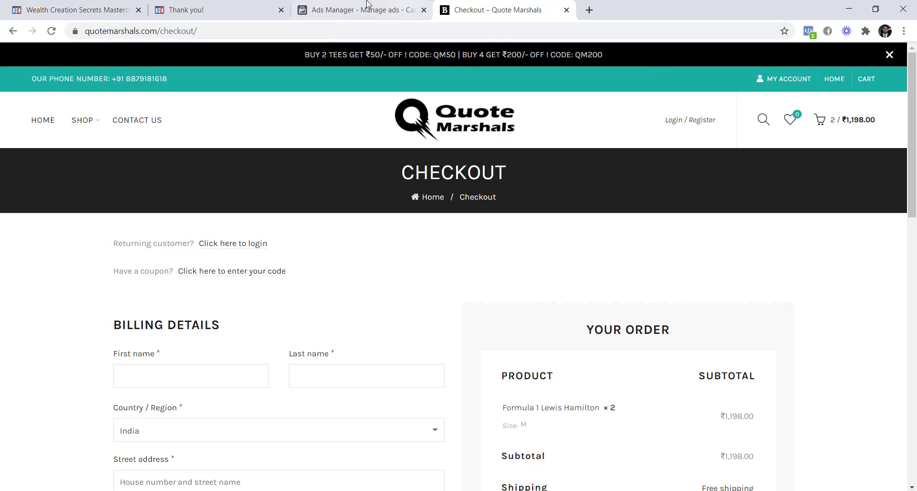
- Switch back to Facebook Ads Manager and open Events Manager for the ad account
left_click(338, 13)
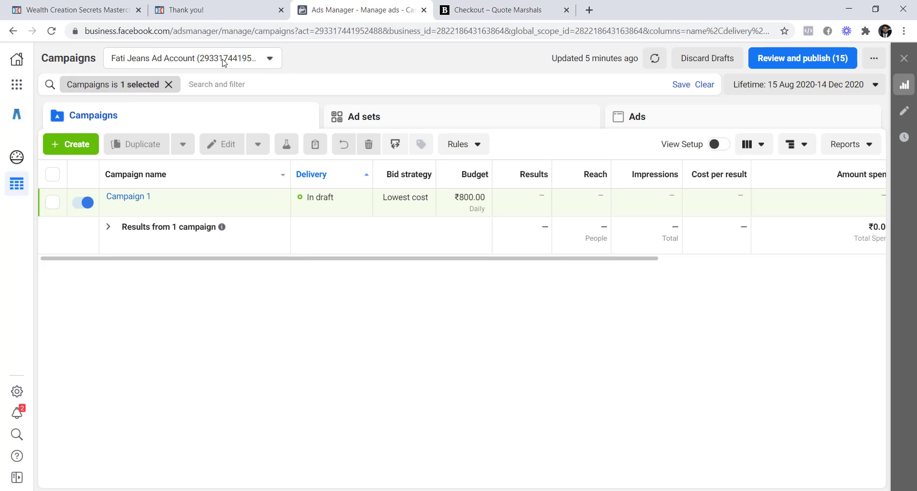
left_click(17, 85)
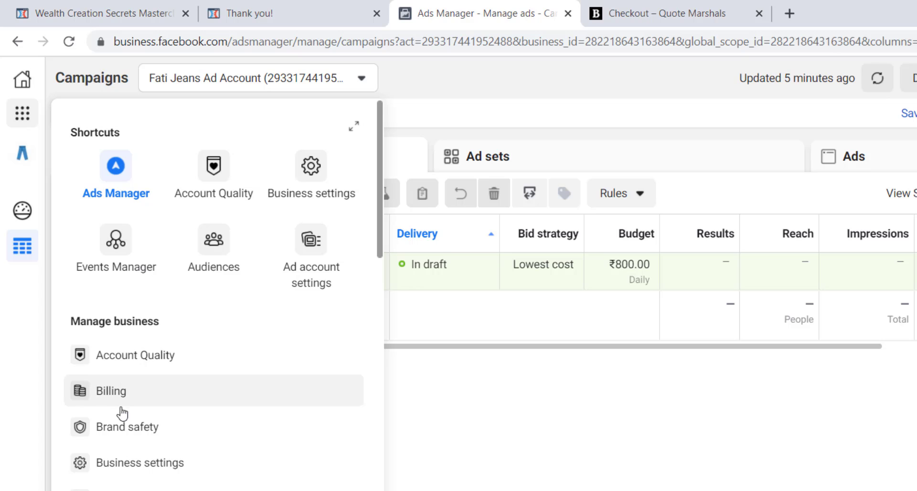
scroll(174, 383, "down", 3)
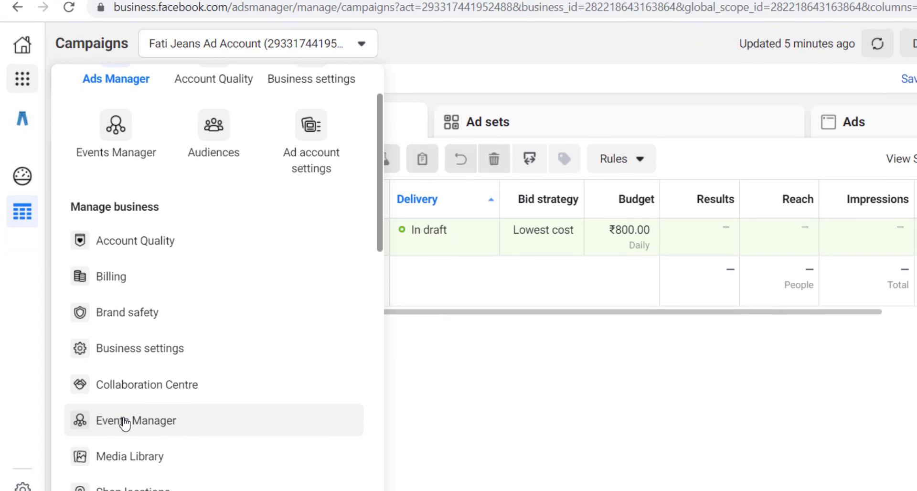
left_click(477, 418)
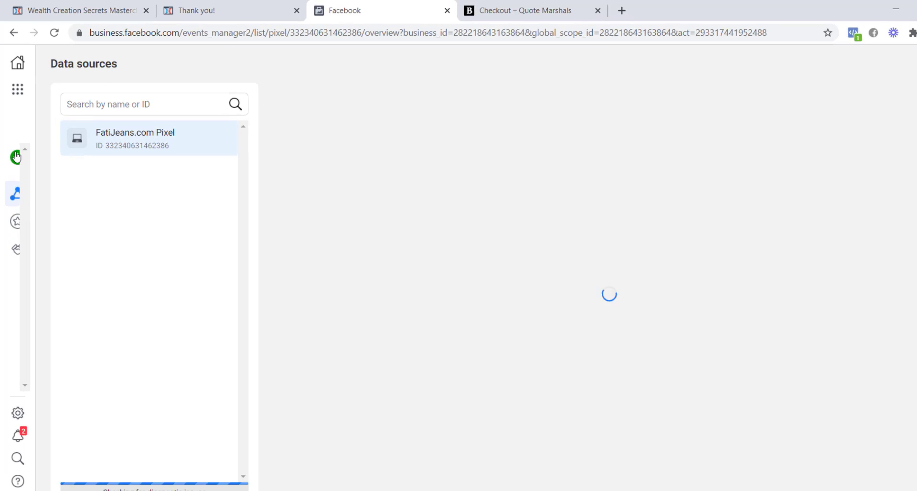
- Start connecting a new Web data source with Facebook pixel as the connection method
left_click(17, 157)
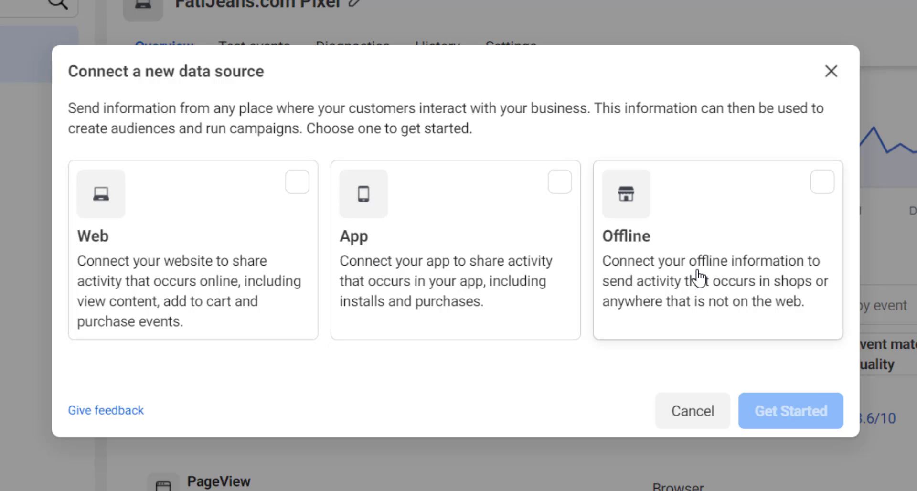
left_click(212, 218)
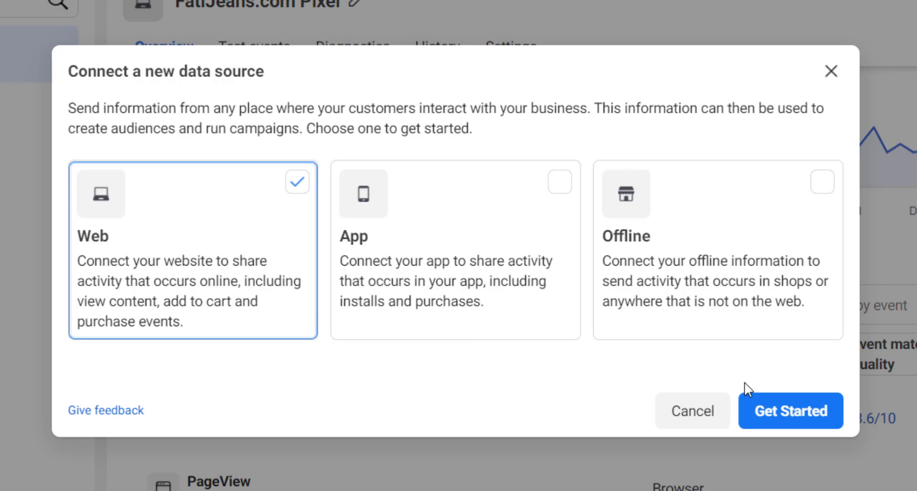
left_click(745, 400)
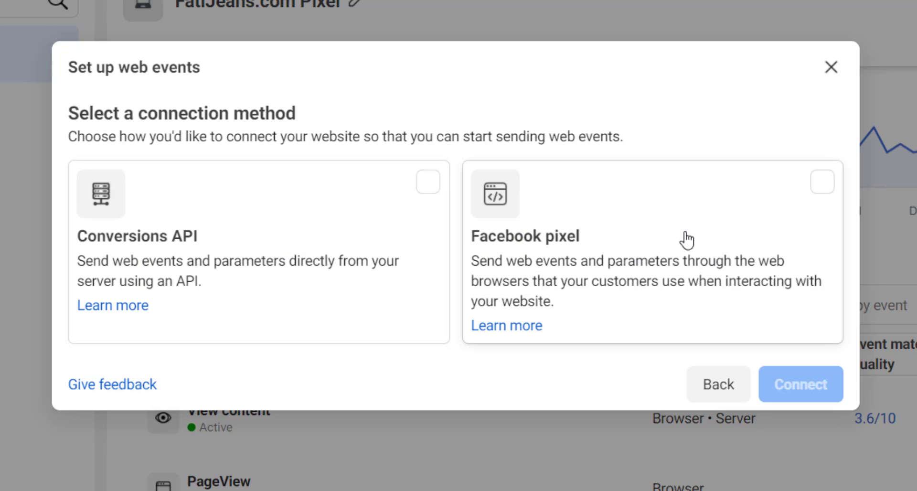
left_click(752, 193)
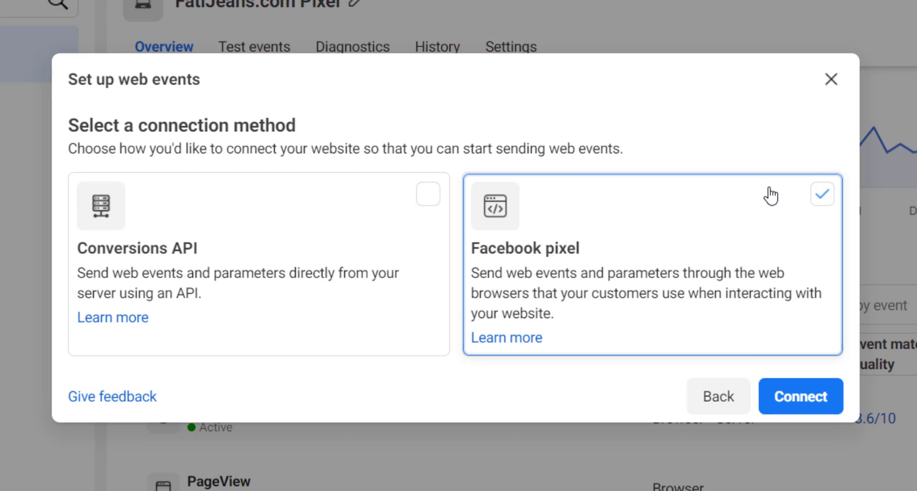
left_click(791, 407)
- Review the pixel name and website URL fields, and close the setup without creating a pixel
left_click(98, 243)
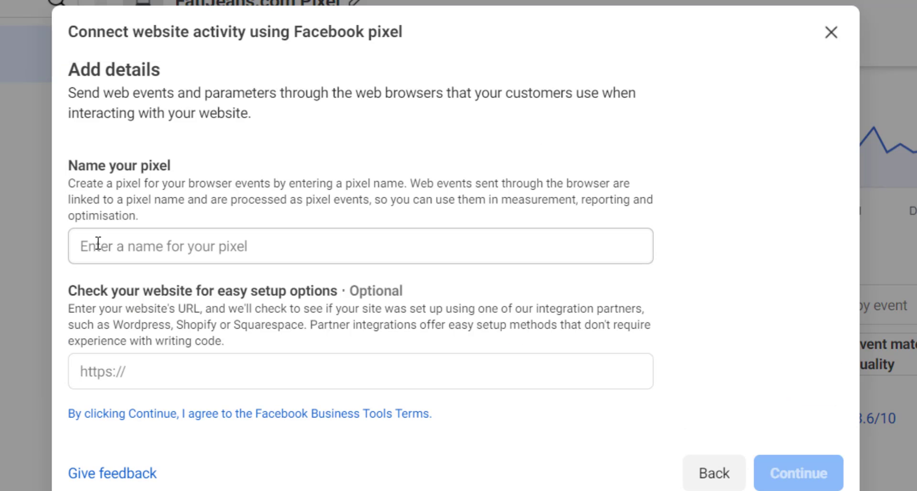
left_click(136, 371)
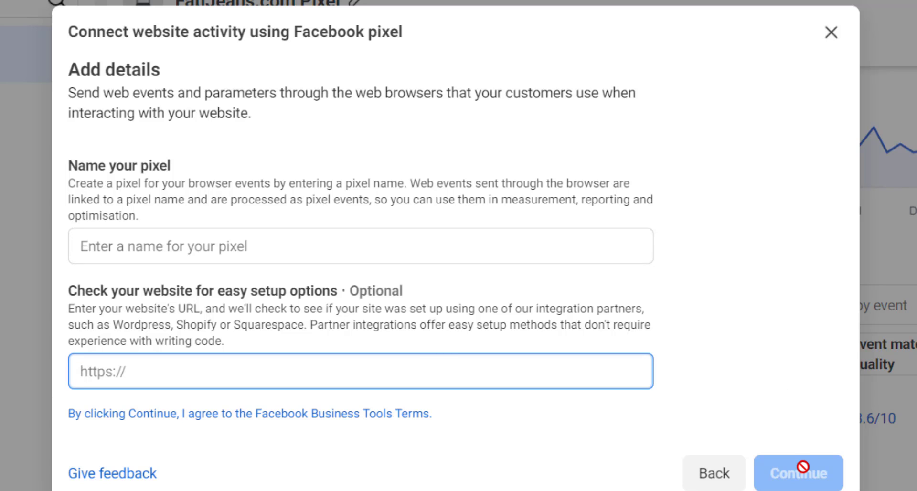
left_click_drag(406, 32, 68, 20)
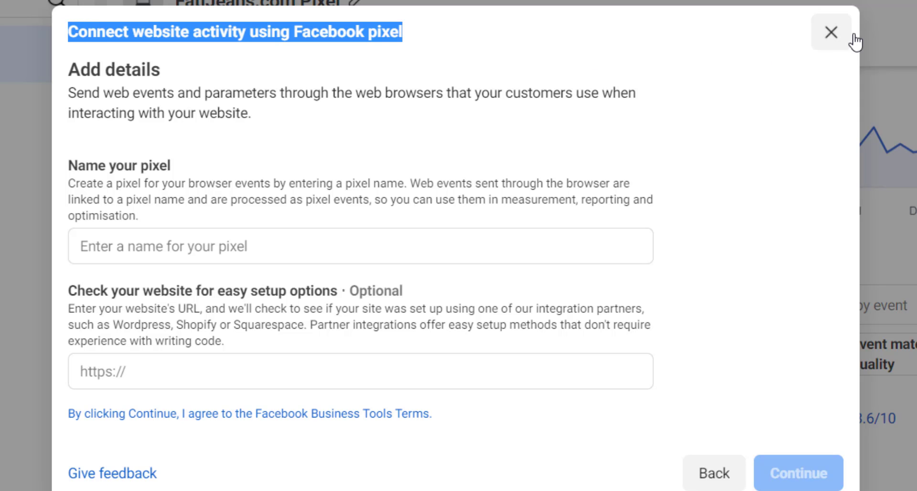
left_click(483, 33)
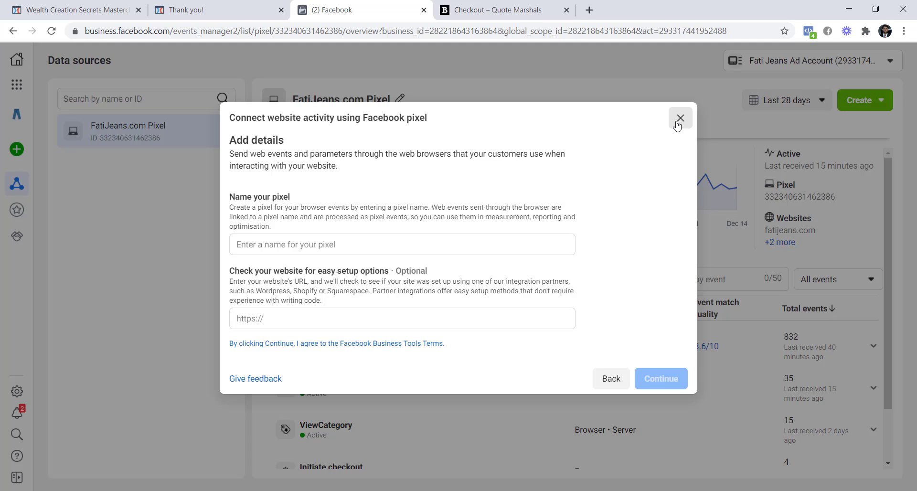
left_click(813, 46)
- Start adding events from a new website to the FatiJeans.com pixel and review the two pixel code installation methods
left_click(322, 281)
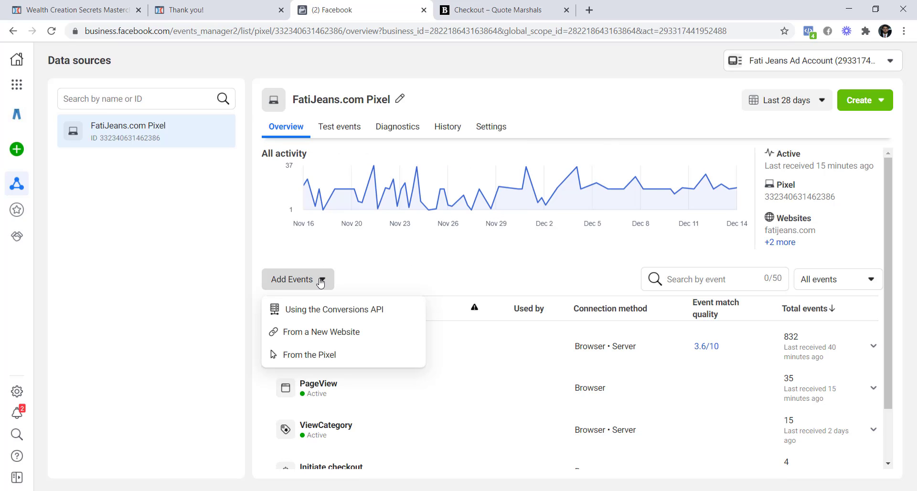
left_click(292, 337)
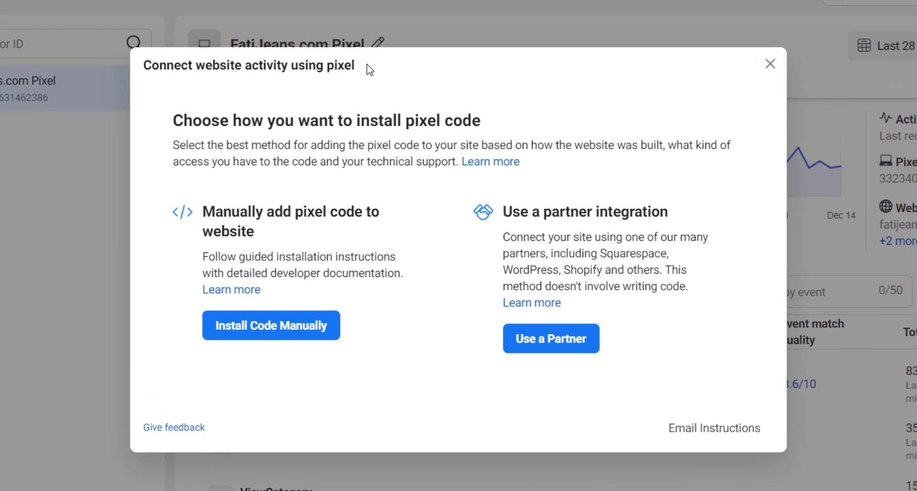
left_click_drag(345, 70, 145, 69)
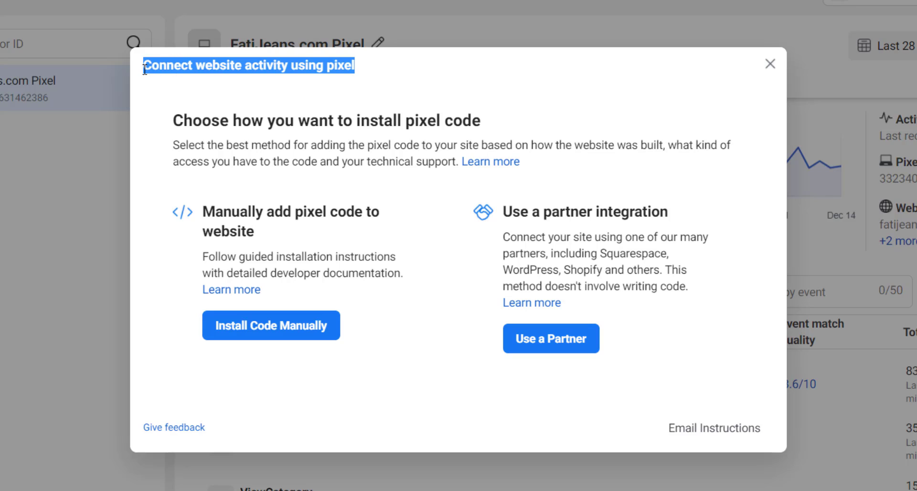
left_click(365, 80)
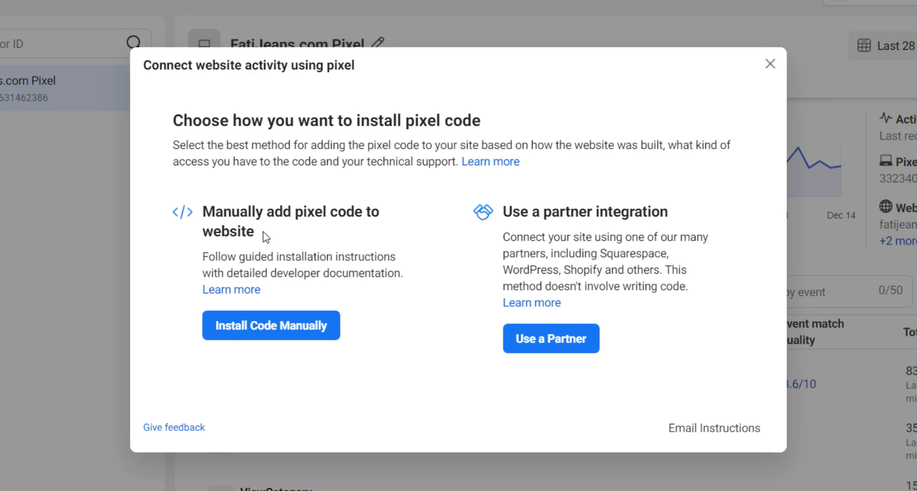
left_click_drag(267, 235, 215, 212)
left_click_drag(668, 212, 512, 212)
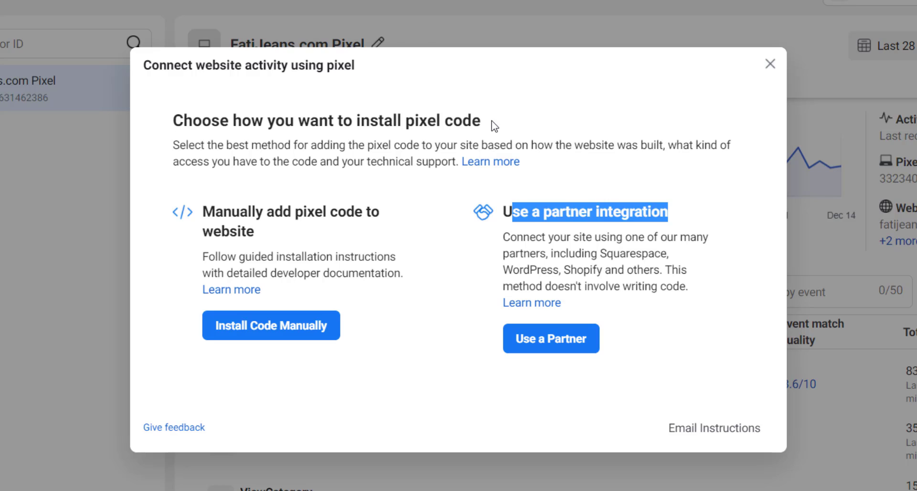
left_click_drag(494, 125, 177, 112)
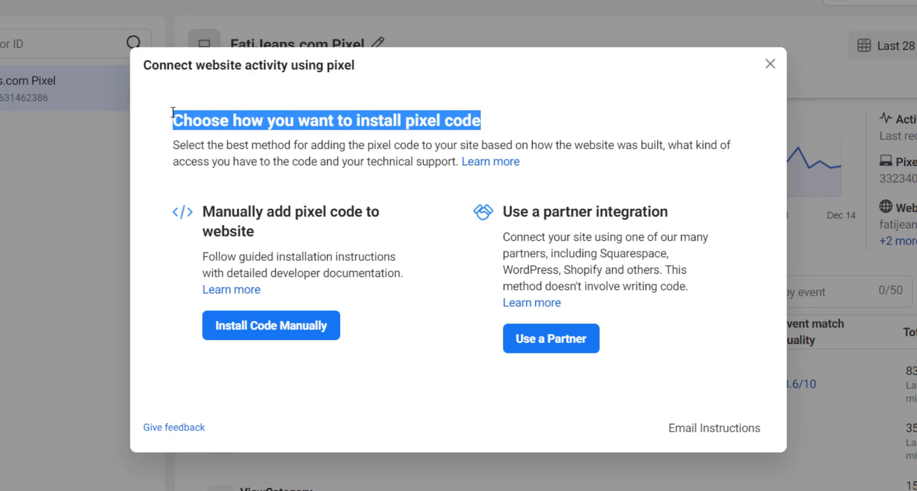
left_click(502, 124)
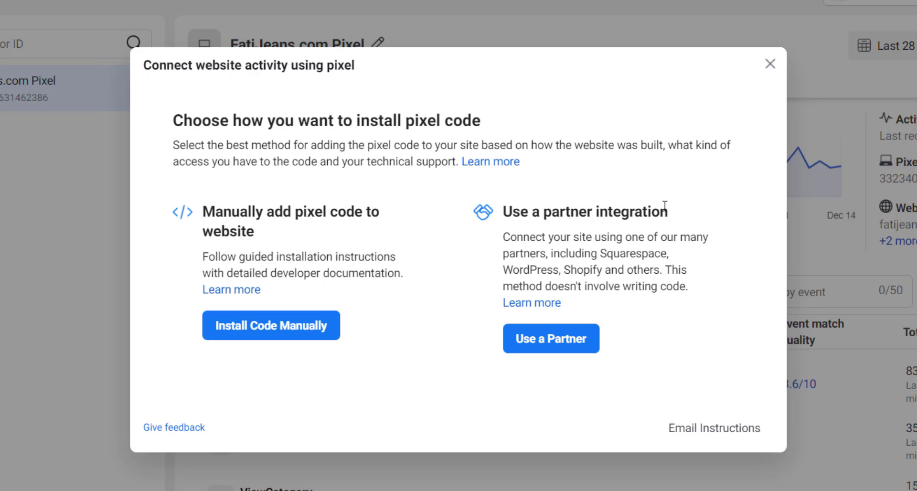
- Examine the partner integration option's supported platforms and coding requirements, and compare it with adding the pixel code manually
mouse_move(602, 254)
left_mouse_down()
mouse_move(658, 260)
mouse_move(562, 268)
mouse_move(608, 265)
left_mouse_up()
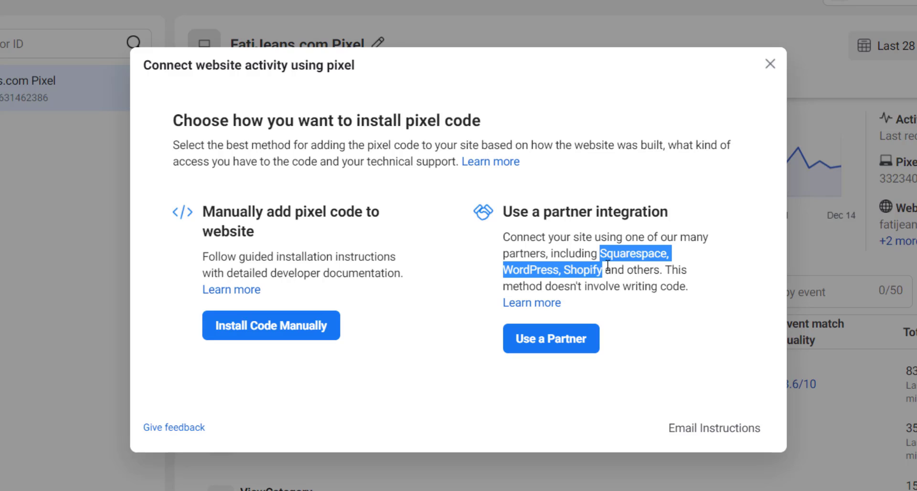
left_click(681, 214)
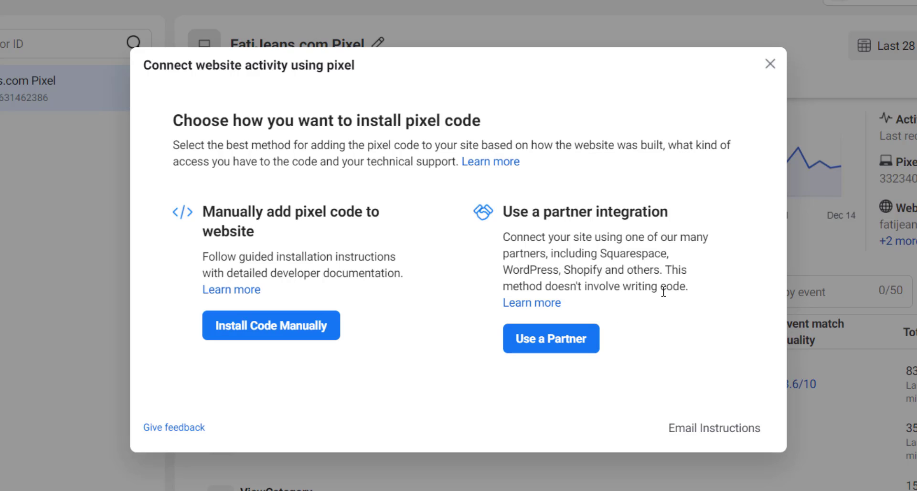
left_click_drag(695, 291, 665, 270)
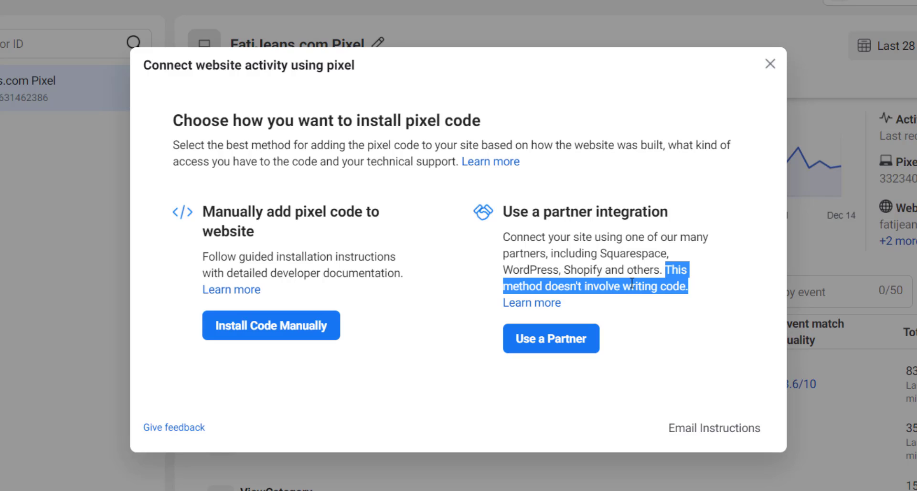
left_click(699, 294)
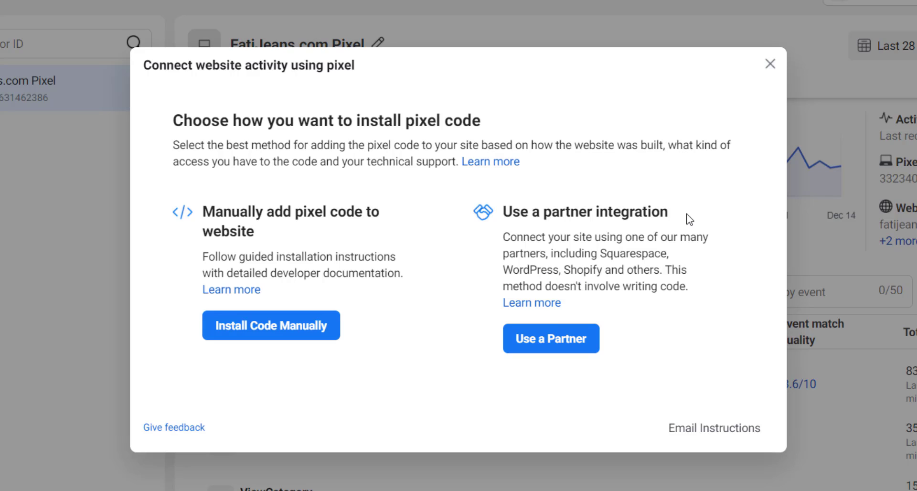
left_click_drag(689, 217, 503, 213)
left_click(463, 279)
left_click_drag(603, 251, 606, 271)
left_click(695, 281)
left_click_drag(254, 232, 207, 212)
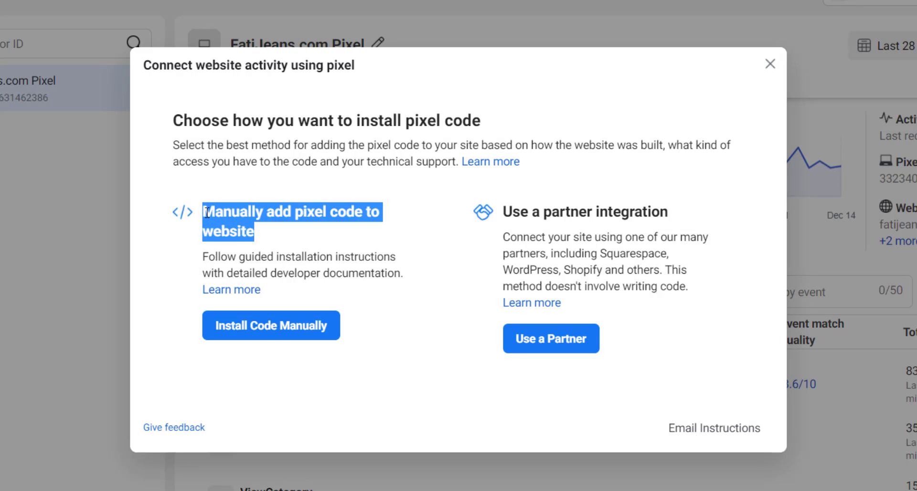
left_click(368, 229)
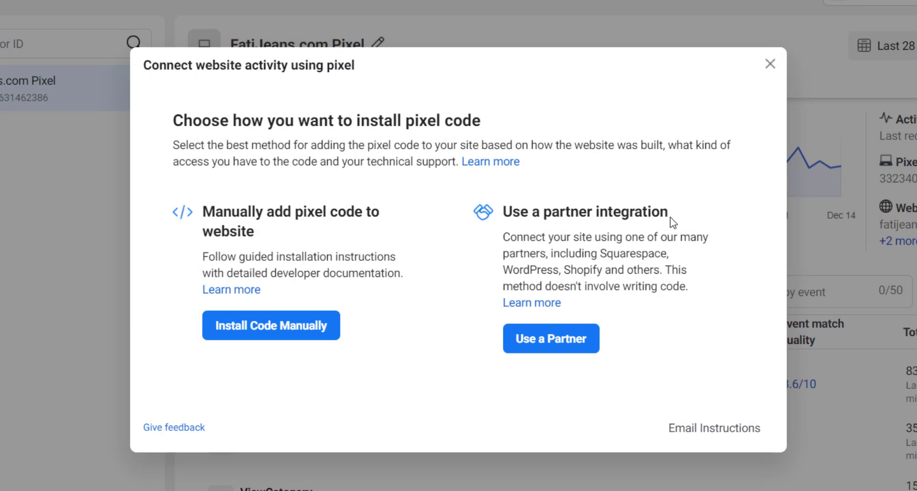
left_click_drag(671, 221, 503, 213)
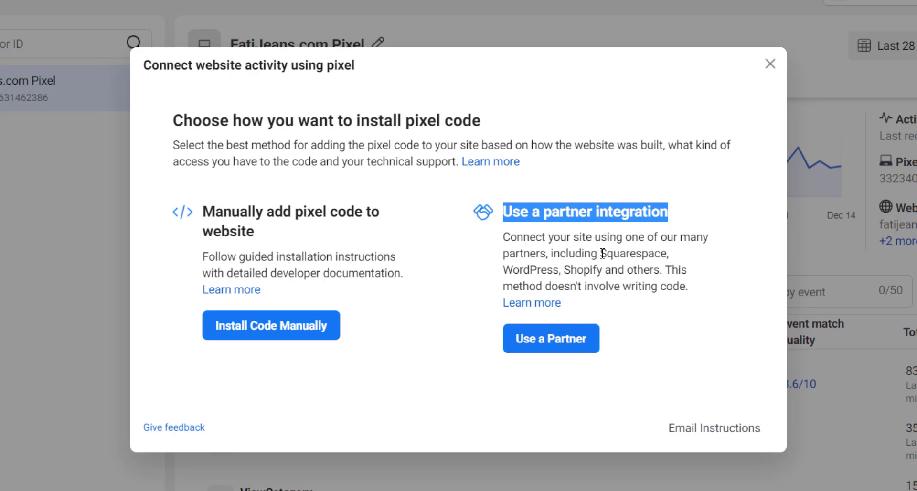
left_click_drag(604, 253, 664, 270)
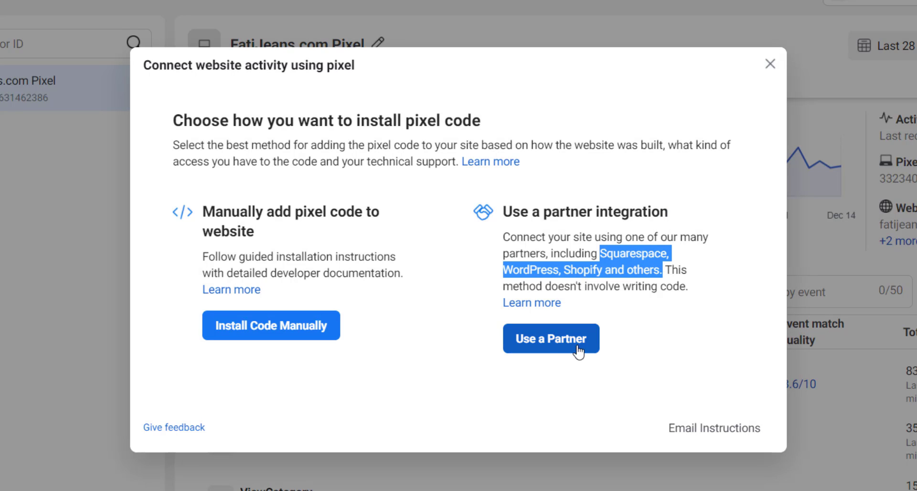
- Preview the WordPress setup among the partner integrations, and leave the partner list without connecting any
left_click(545, 349)
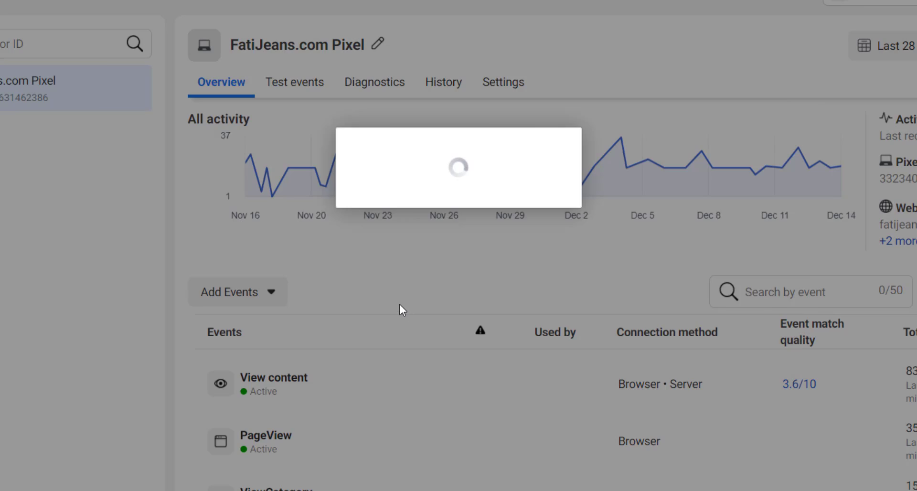
scroll(450, 284, "down", 8)
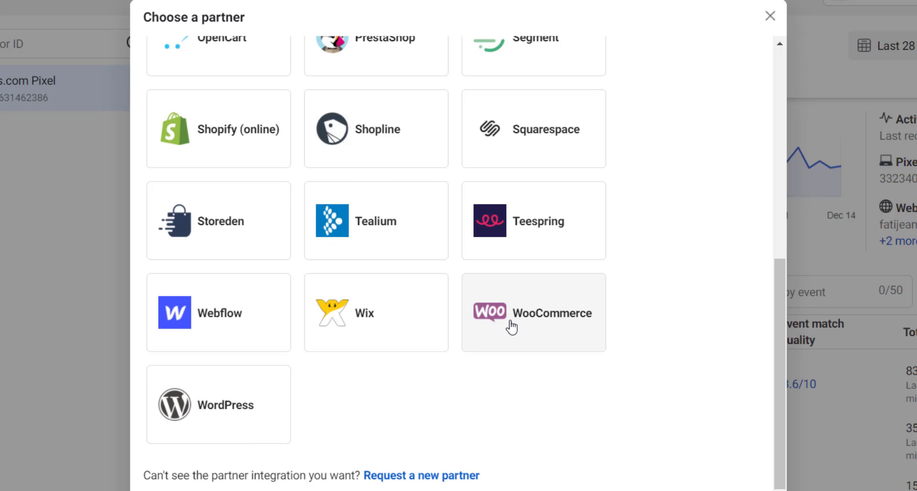
left_click(246, 417)
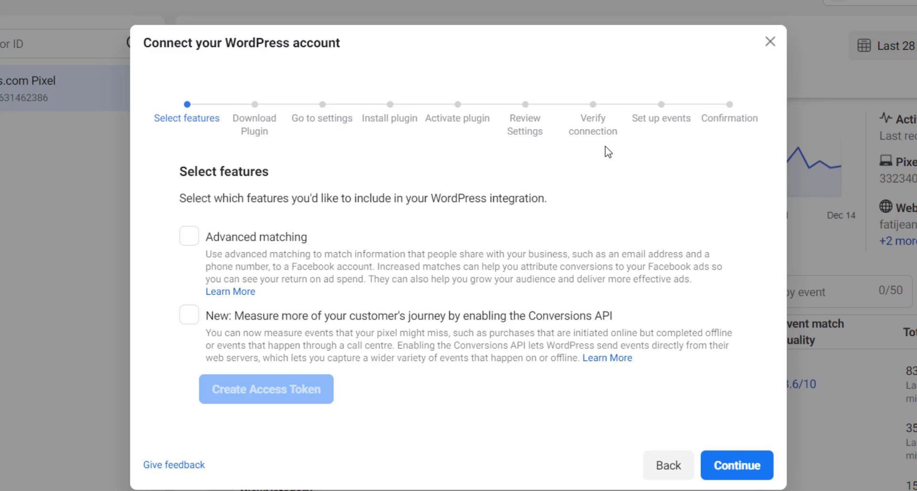
left_click(666, 465)
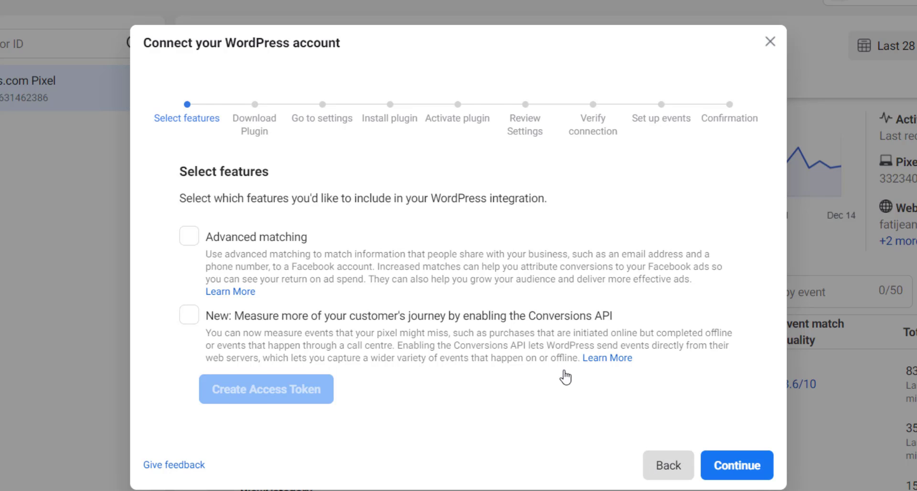
scroll(378, 344, "down", 5)
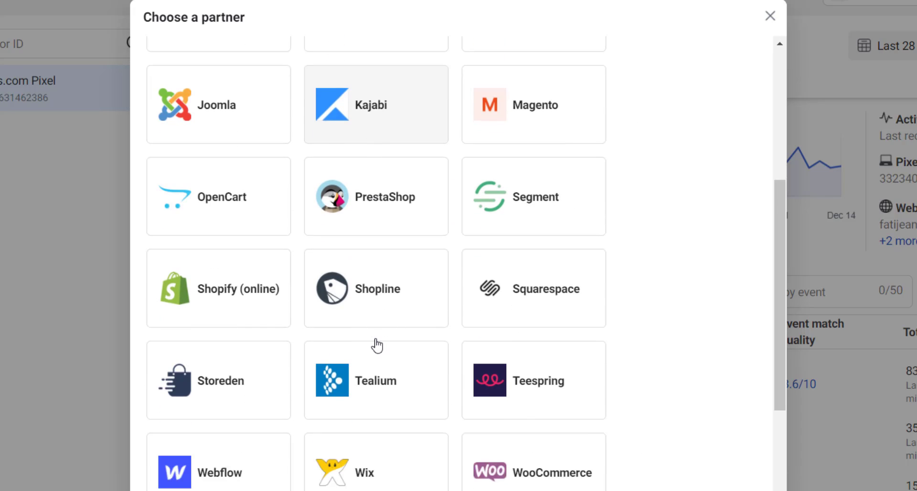
scroll(377, 345, "down", 1)
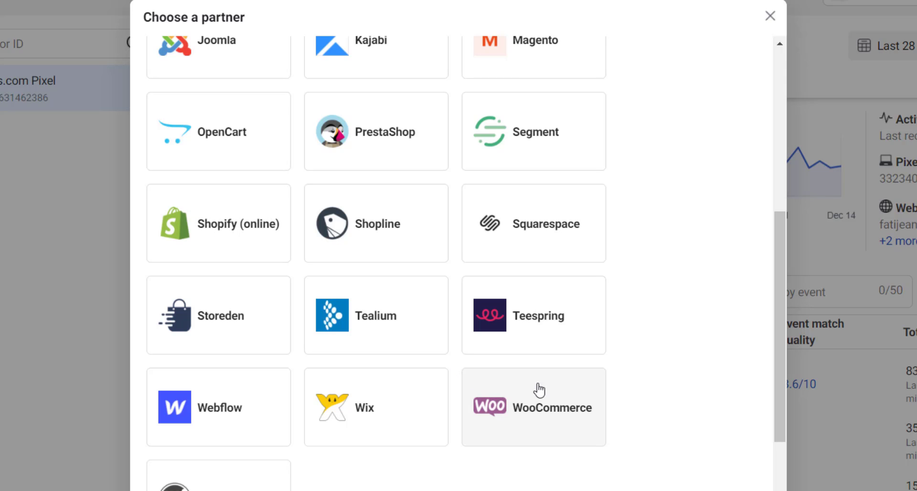
key("Escape")
- Start adding events from a new website again and open the email instructions for the pixel code
left_click(272, 293)
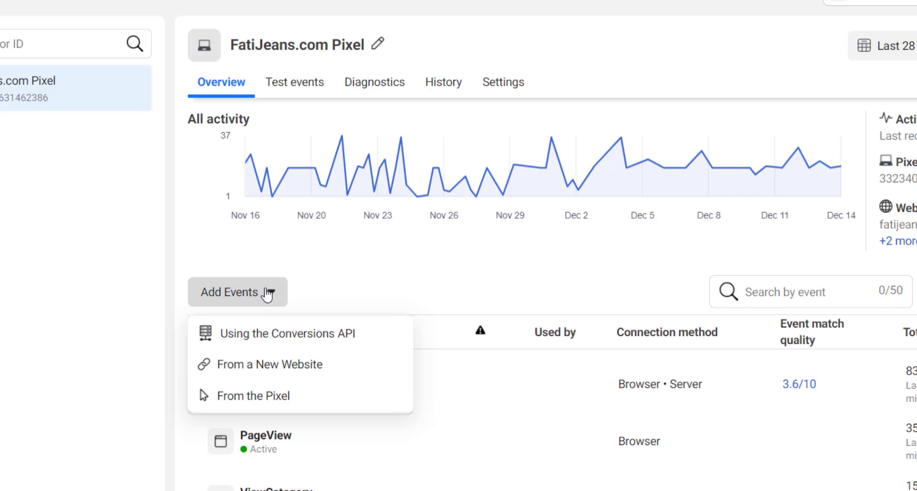
left_click(266, 369)
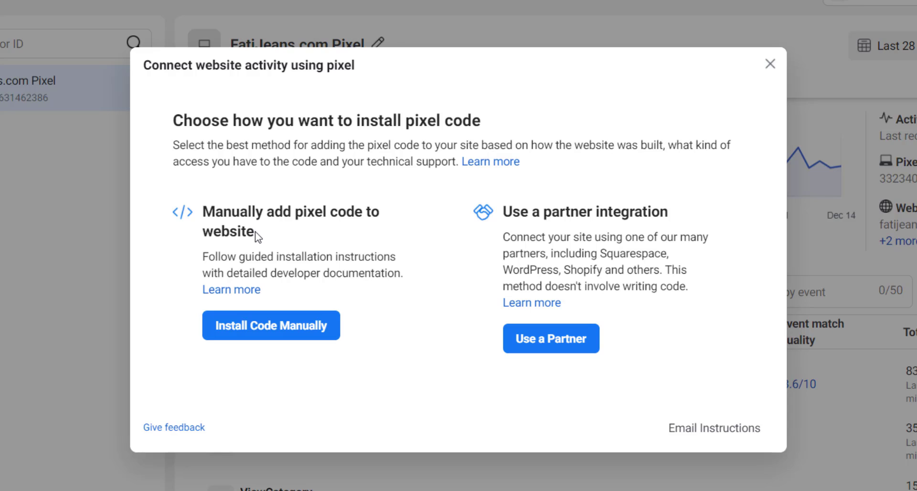
left_click_drag(258, 236, 214, 214)
left_click(288, 243)
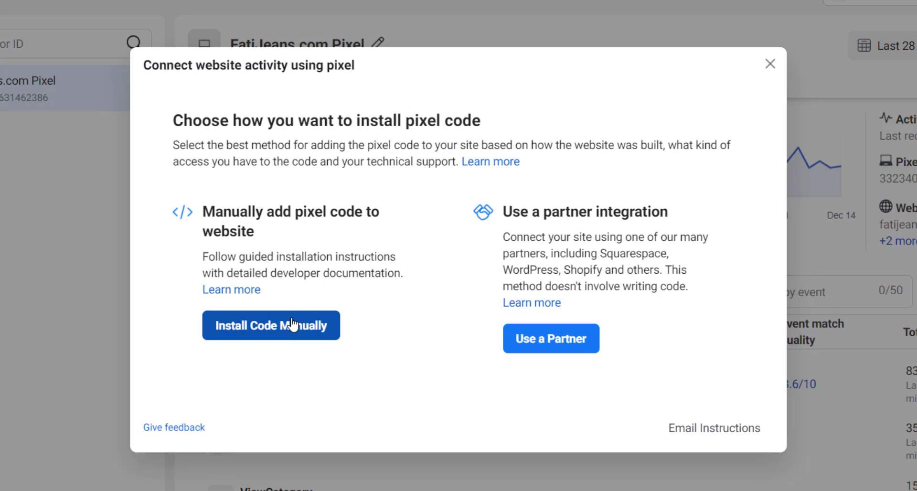
left_click(696, 435)
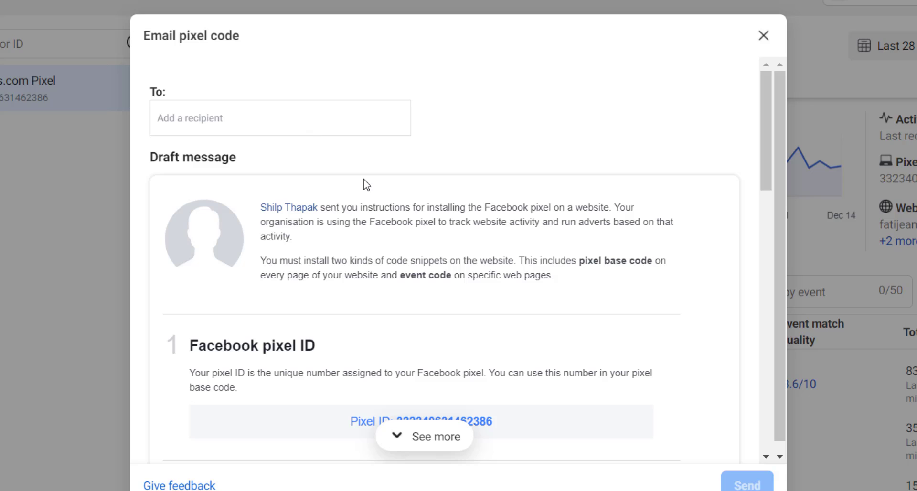
- Review the Facebook pixel ID section in the draft message of the pixel code email
scroll(365, 185, "down", 3)
scroll(361, 186, "up", 3)
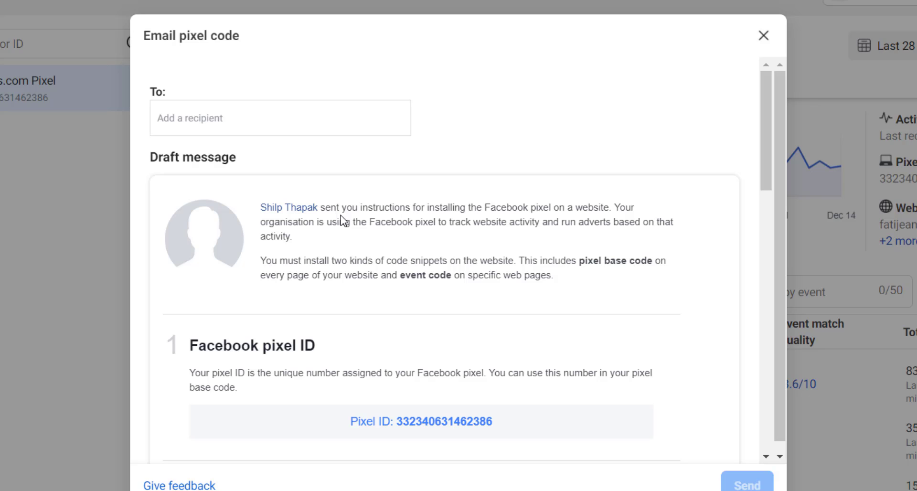
left_click_drag(318, 348, 200, 333)
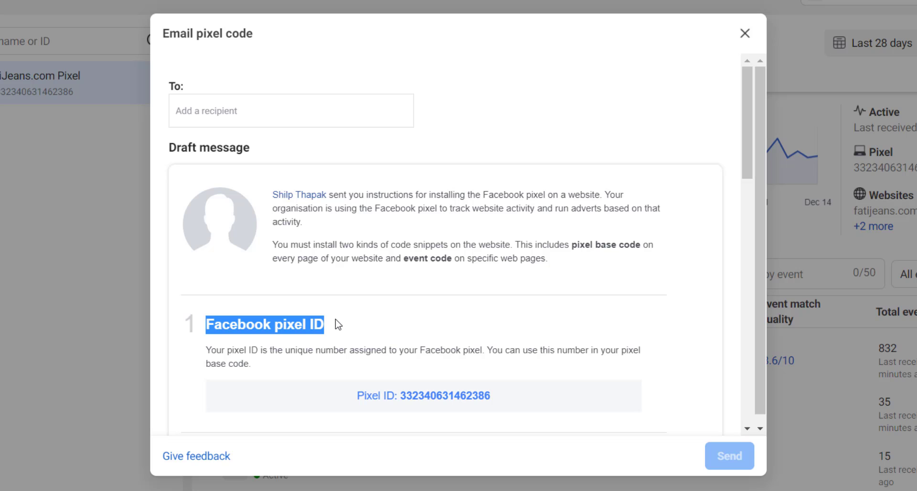
left_click(338, 325)
left_click_drag(331, 330, 216, 325)
scroll(494, 268, "down", 3)
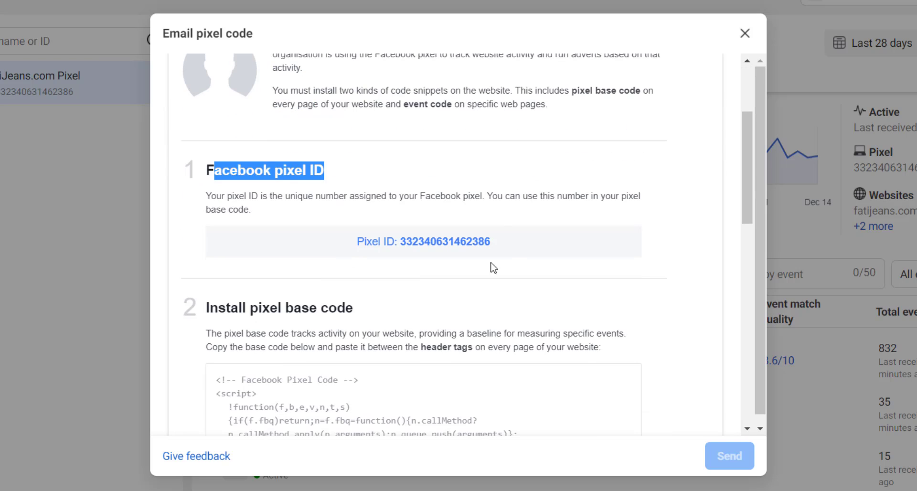
triple_click(407, 242)
left_click(467, 306)
- Read the Install pixel base code section, including what the code tracks and where to paste it on the website
scroll(354, 244, "down", 3)
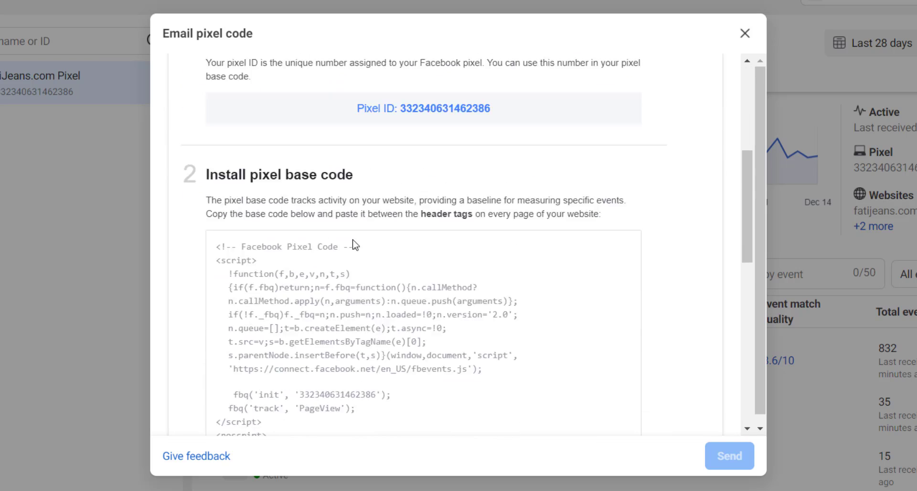
left_click_drag(360, 155, 201, 158)
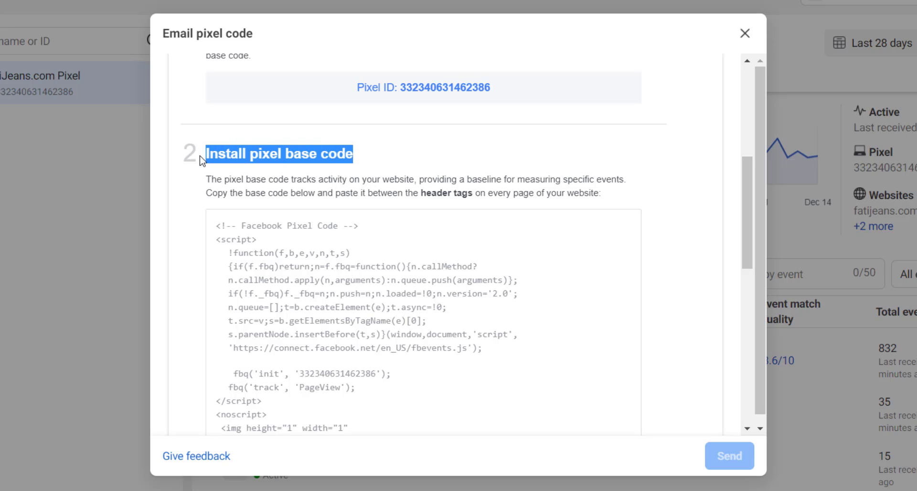
left_click(385, 165)
left_click_drag(198, 183, 367, 171)
left_click(382, 170)
left_click_drag(206, 180, 324, 177)
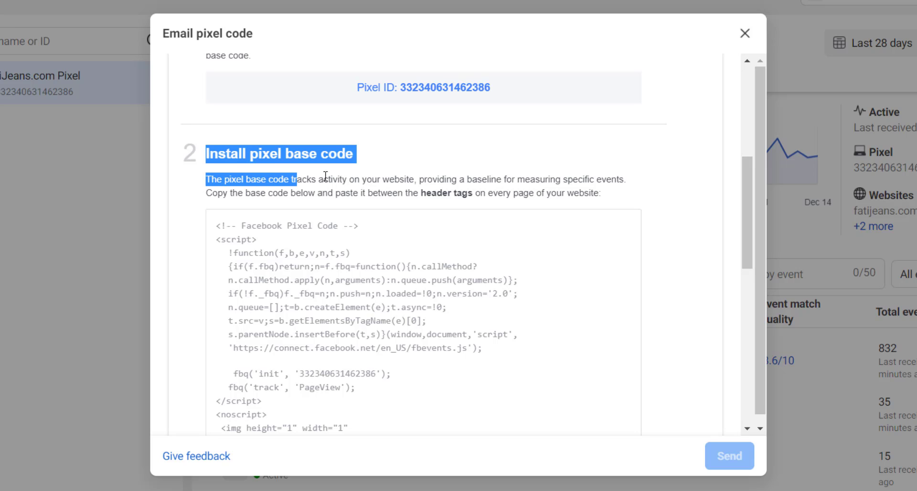
left_click(392, 170)
left_click_drag(418, 179, 286, 179)
left_click(431, 160)
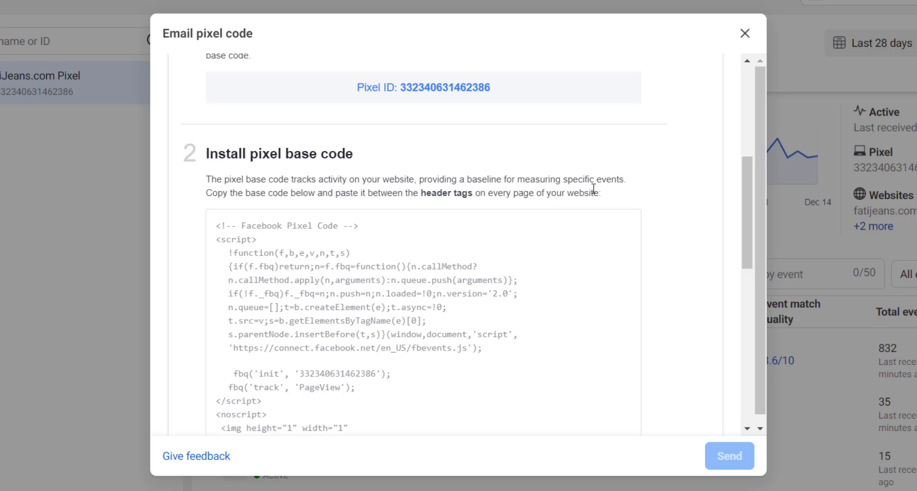
left_click_drag(468, 182, 628, 178)
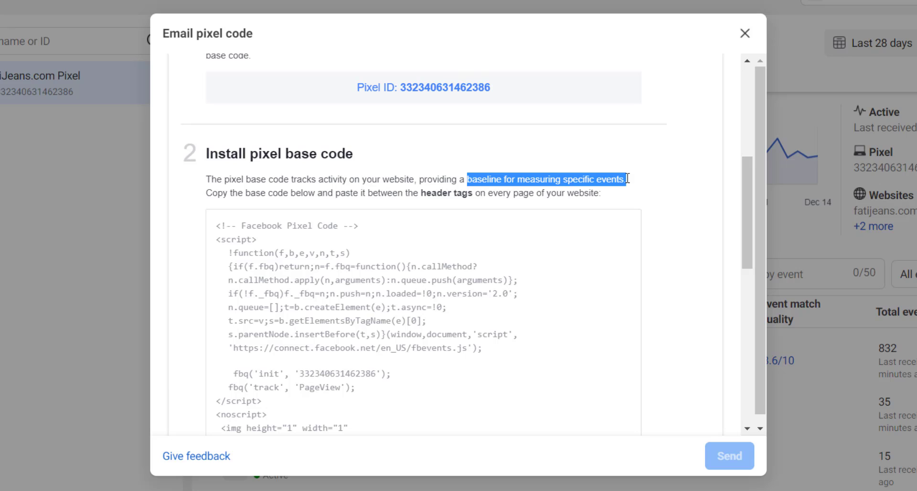
left_click_drag(451, 193, 211, 193)
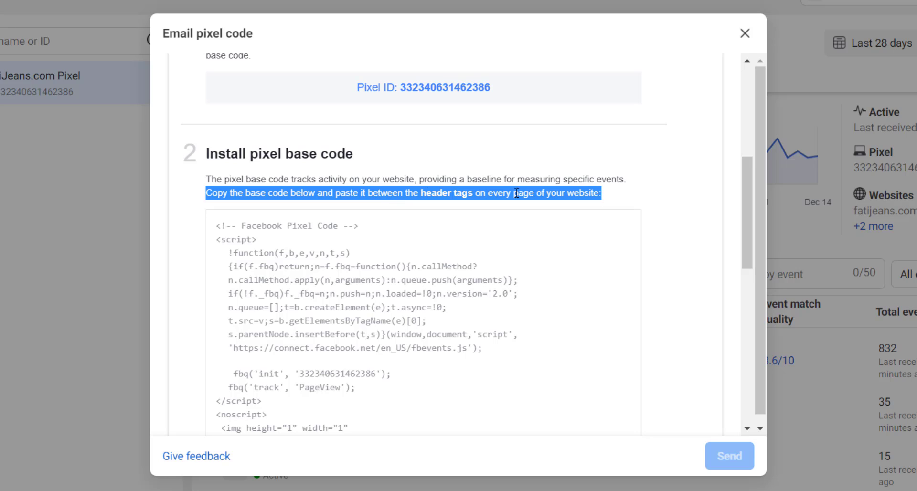
left_click(612, 199)
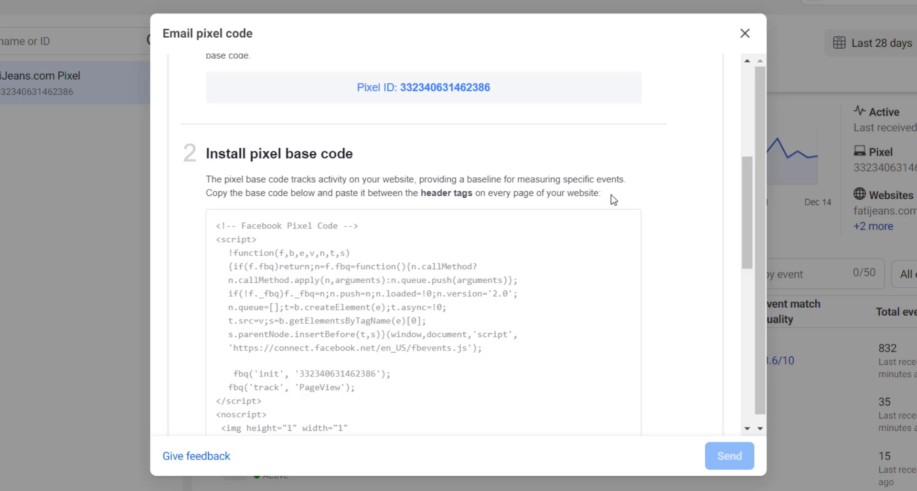
- Highlight the instruction to paste the base code on every page of the website, and review the full Facebook pixel base code
left_click_drag(614, 199, 486, 192)
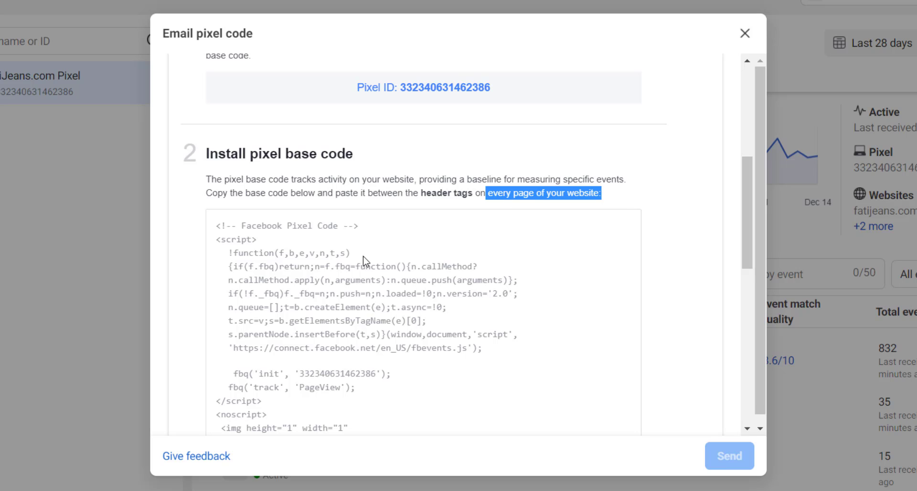
scroll(382, 297, "down", 3)
left_click_drag(406, 327, 213, 227)
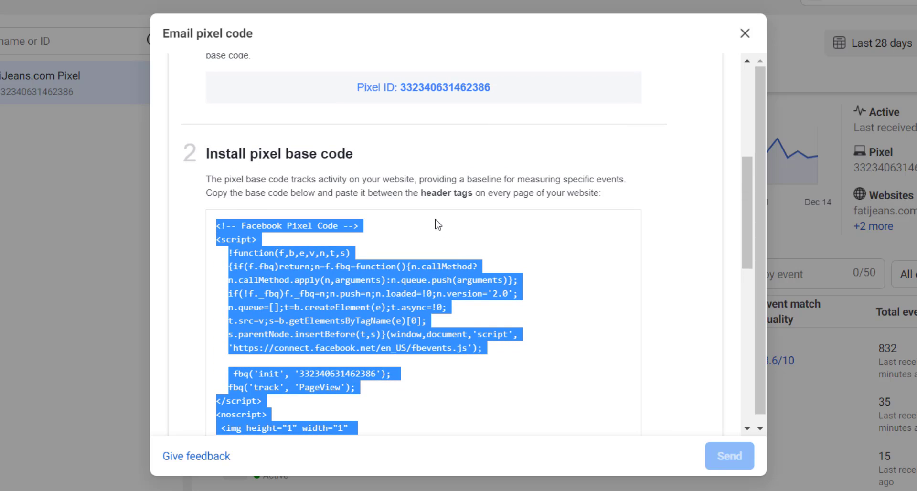
scroll(438, 224, "down", 2)
left_click(496, 324)
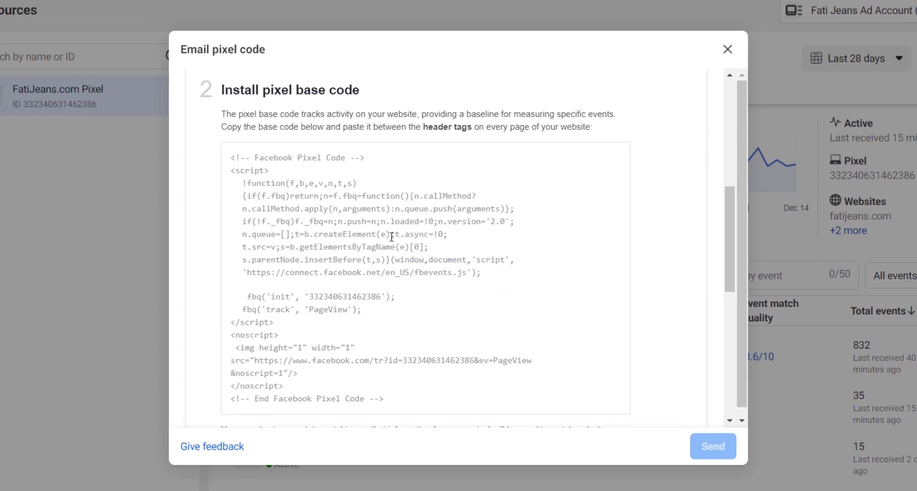
scroll(411, 285, "down", 3)
scroll(411, 285, "up", 3)
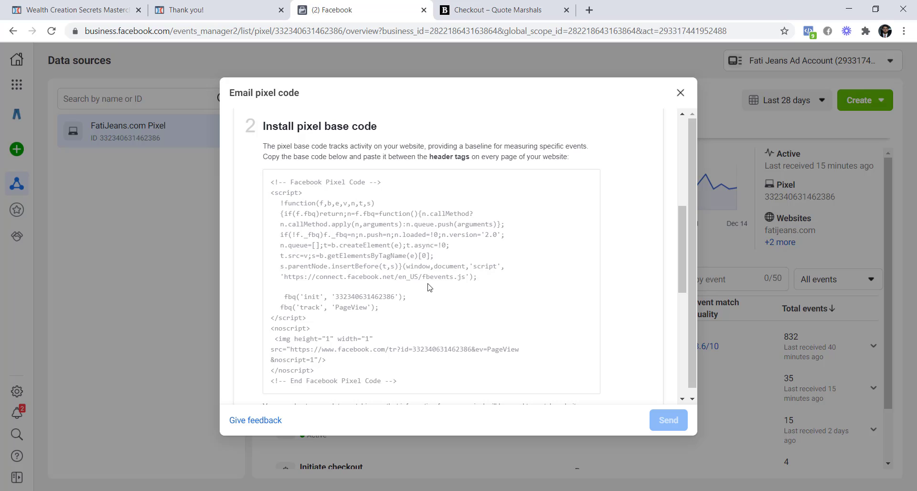
- Switch to the ClickFunnels page editor and examine the Facebook pixel header code, highlighting its PageView and ViewContent tracking lines
left_click(72, 12)
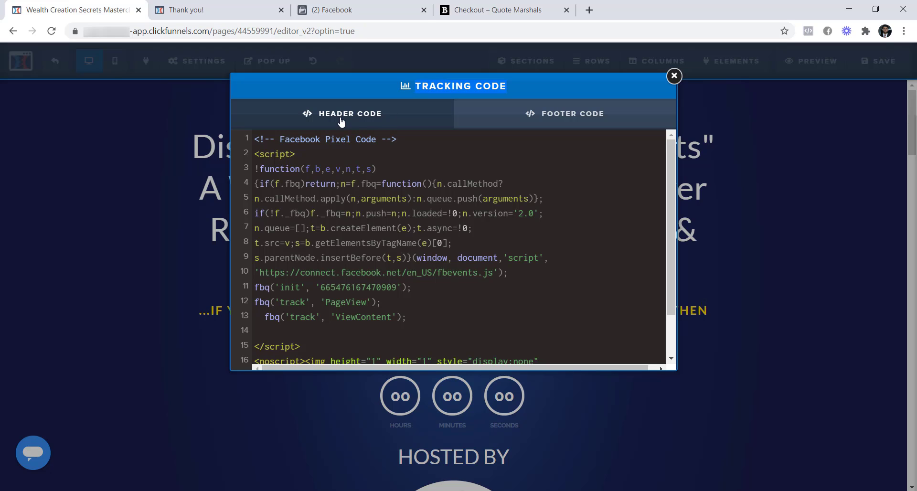
left_click_drag(404, 140, 240, 142)
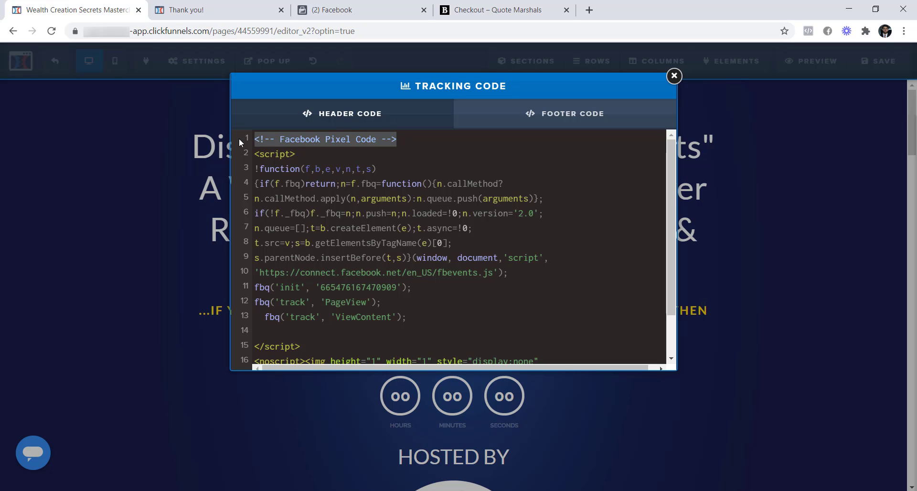
scroll(327, 169, "down", 2)
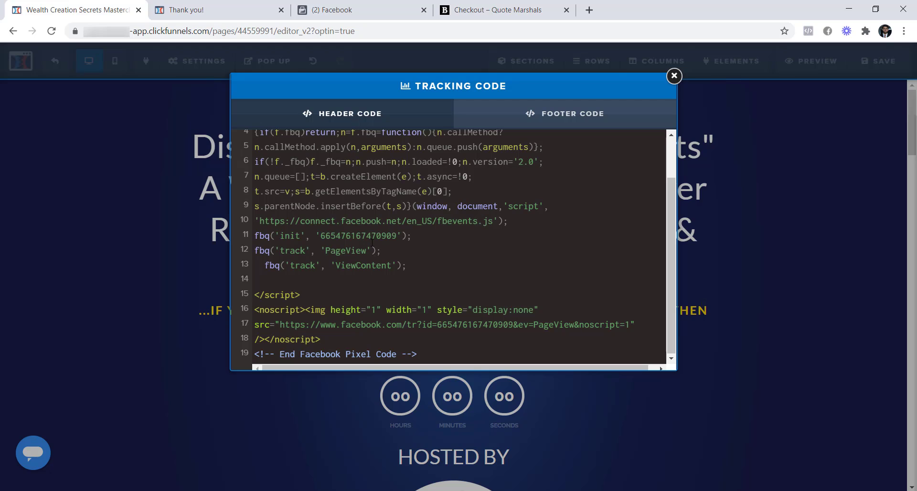
left_click_drag(384, 251, 255, 250)
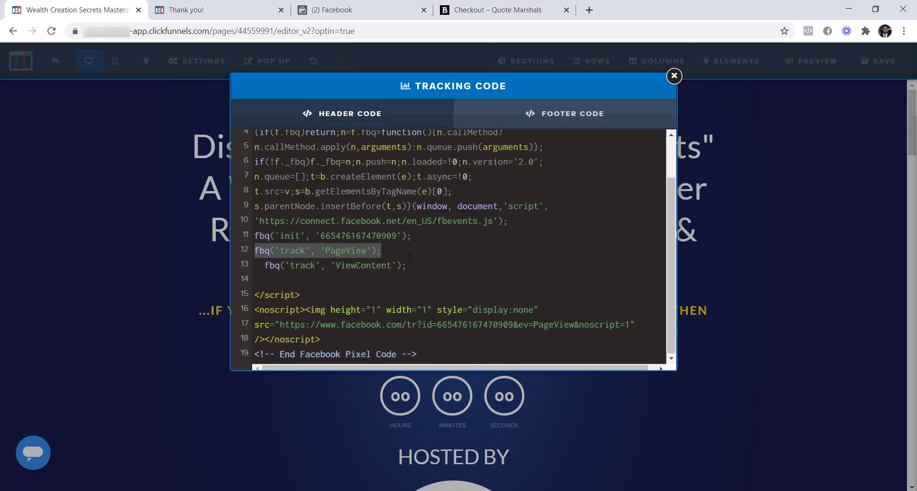
left_click_drag(415, 265, 262, 263)
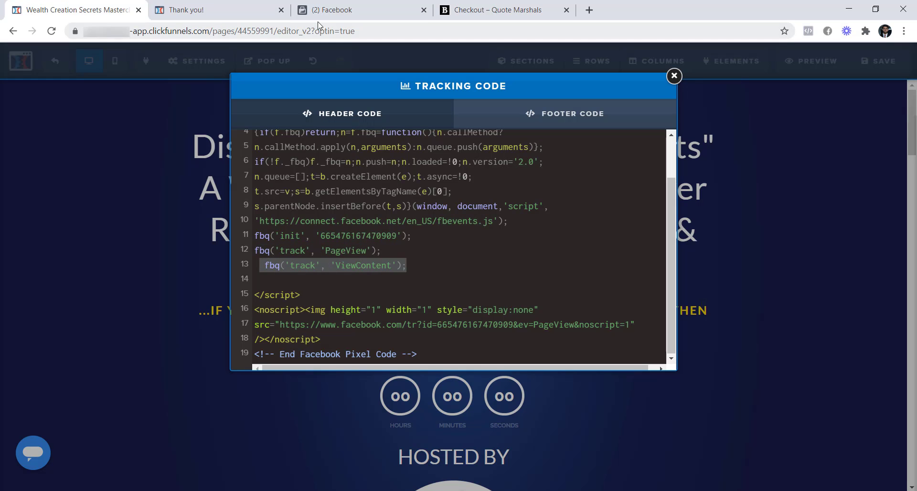
- Return to the pixel code email in Events Manager and highlight the PageView tracking line in the base code
left_click(406, 10)
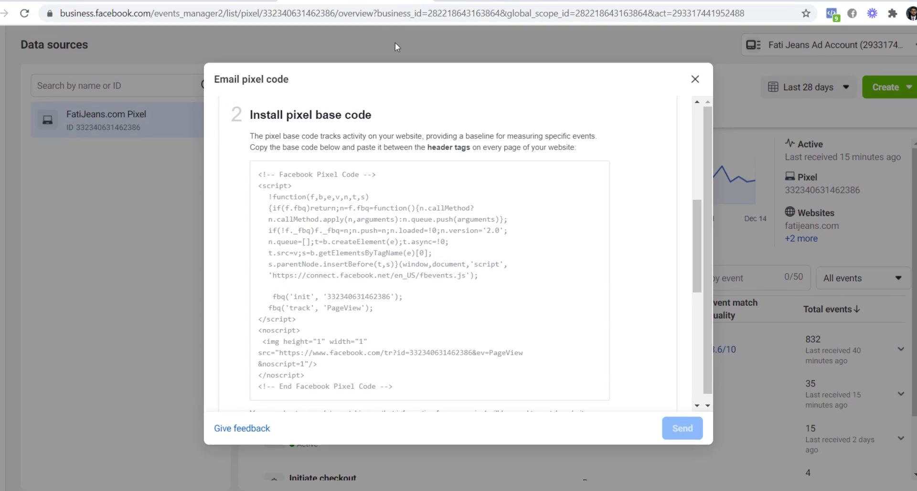
left_click_drag(363, 311, 229, 311)
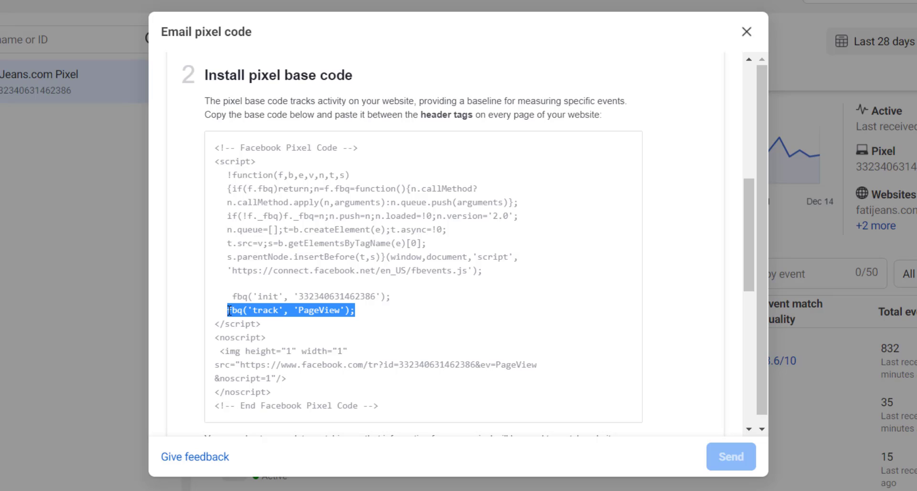
left_click(354, 310)
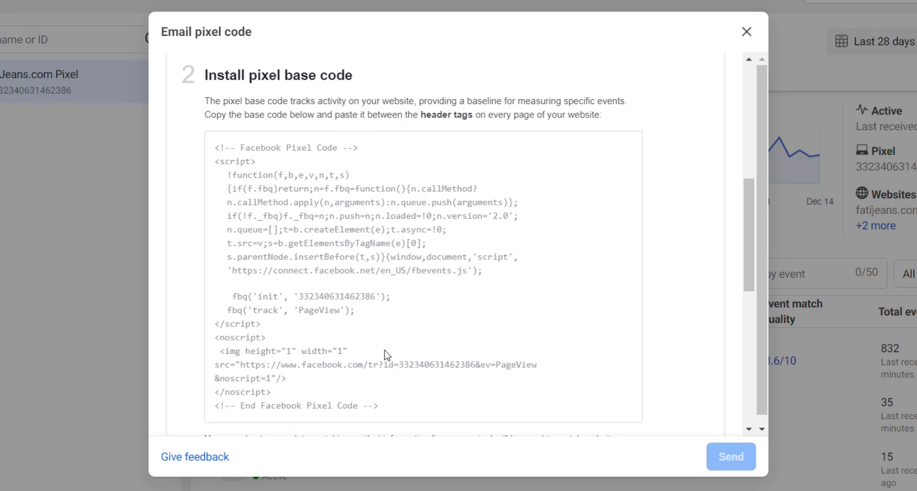
double_click(315, 310)
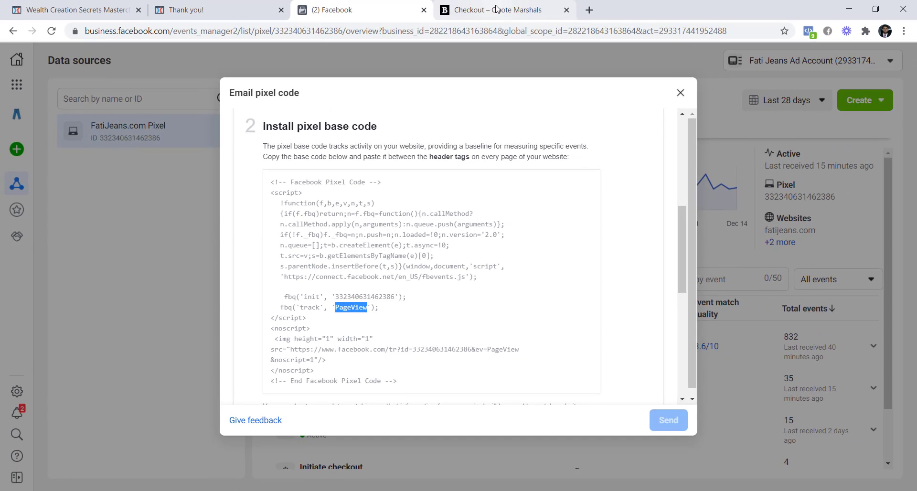
- Inspect the PageView event on the Quote Marshals checkout page with Facebook Pixel Helper, and return to the pixel base code
left_click(497, 9)
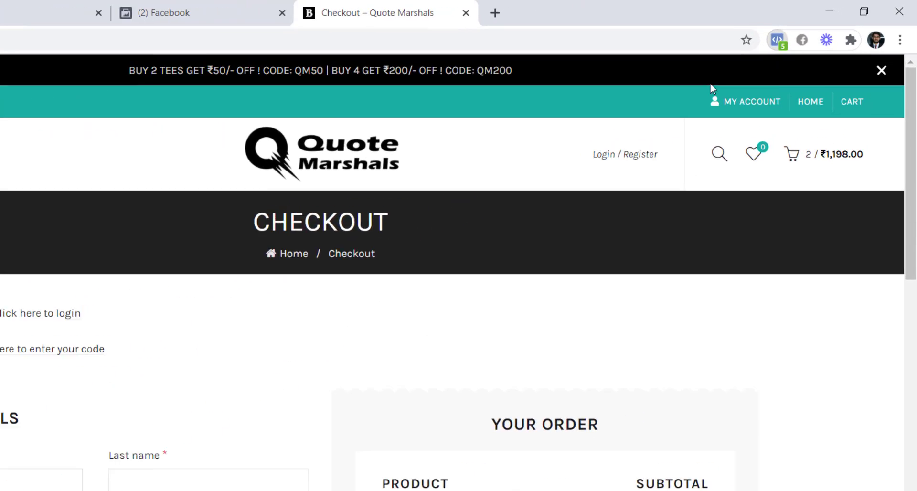
left_click(807, 32)
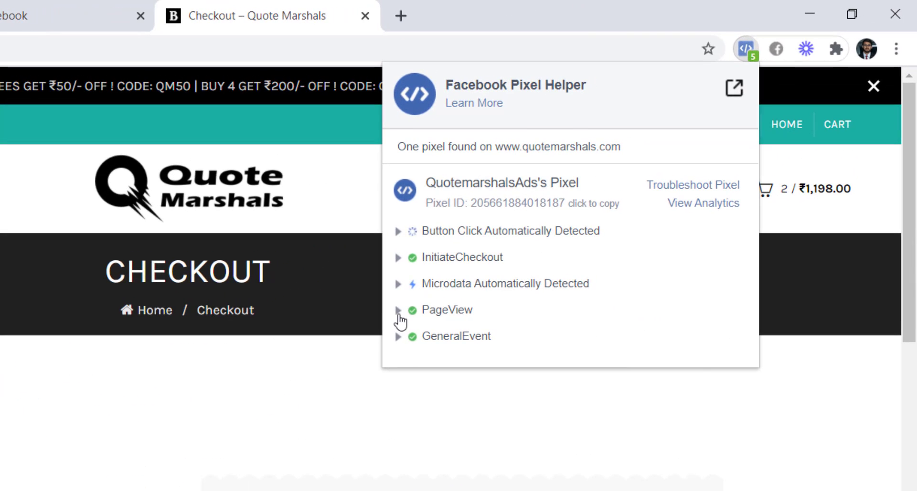
left_click(593, 198)
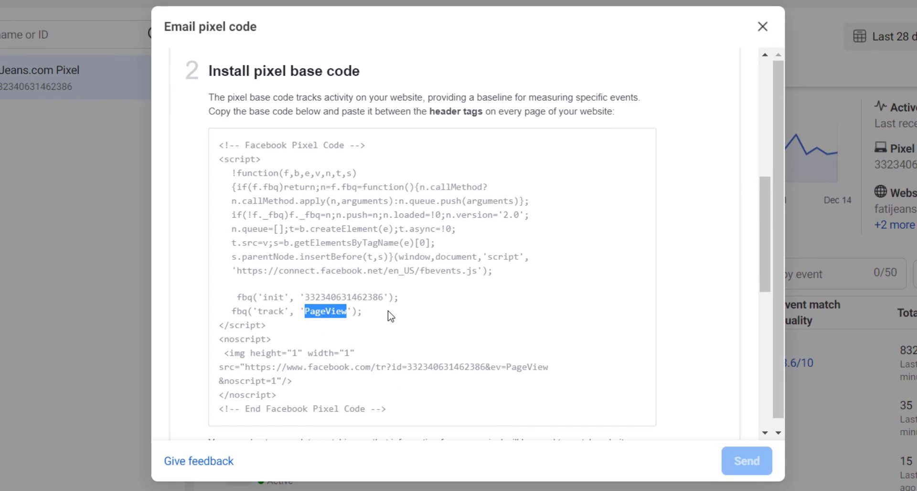
left_click(370, 319)
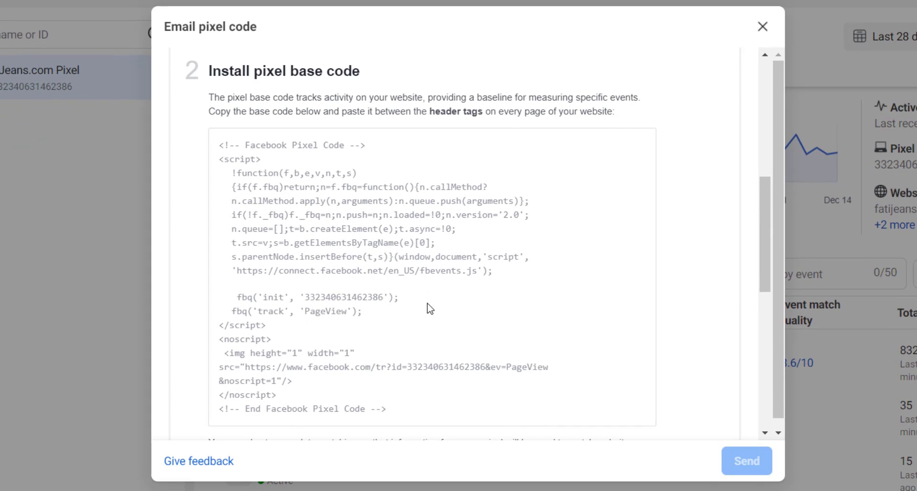
- Read the Install event code section of the email and compare it with the ViewContent line in the ClickFunnels header code
scroll(430, 306, "down", 6)
scroll(361, 115, "down", 2)
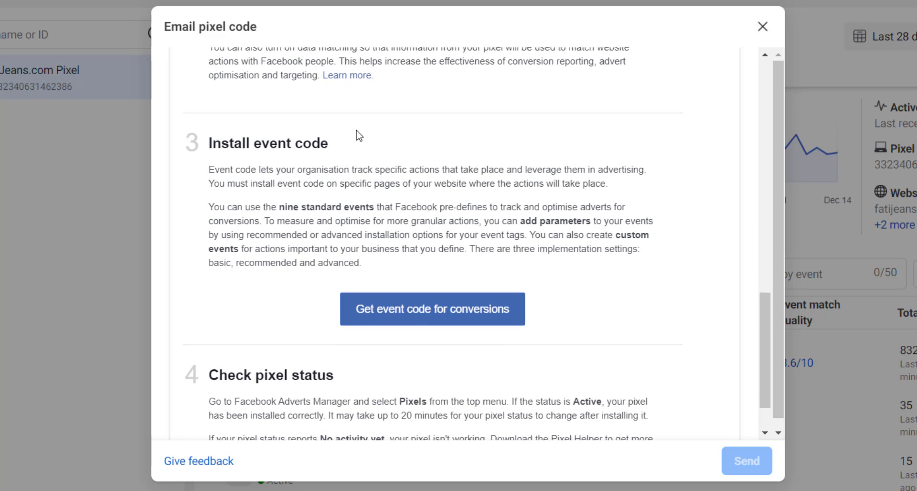
left_click_drag(345, 149, 255, 141)
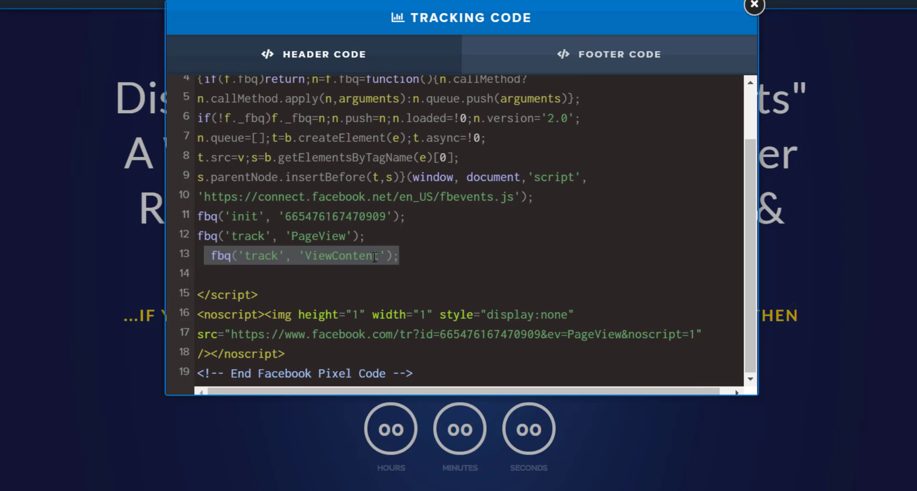
left_click_drag(391, 256, 211, 256)
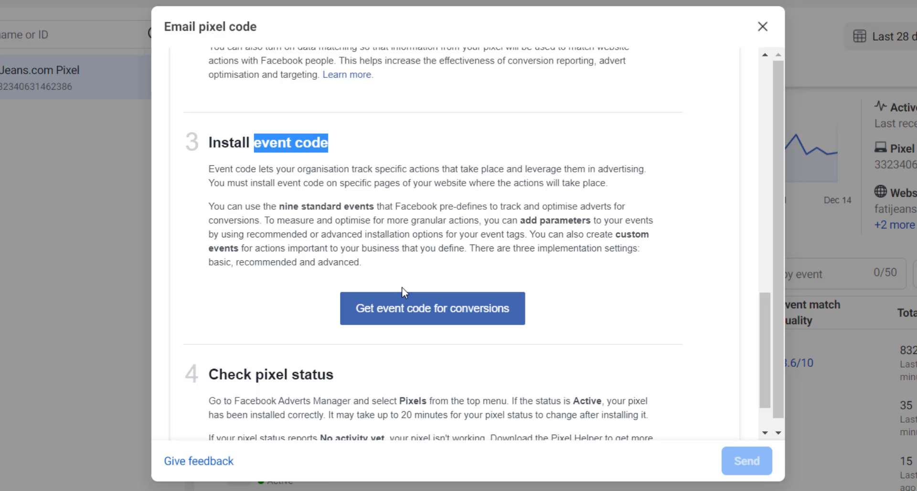
left_click(341, 148)
left_click_drag(339, 144, 253, 143)
left_click(341, 153)
left_click_drag(340, 151, 253, 143)
- Open the event code reference for conversions from the email and find its Standard events section
left_click(384, 317)
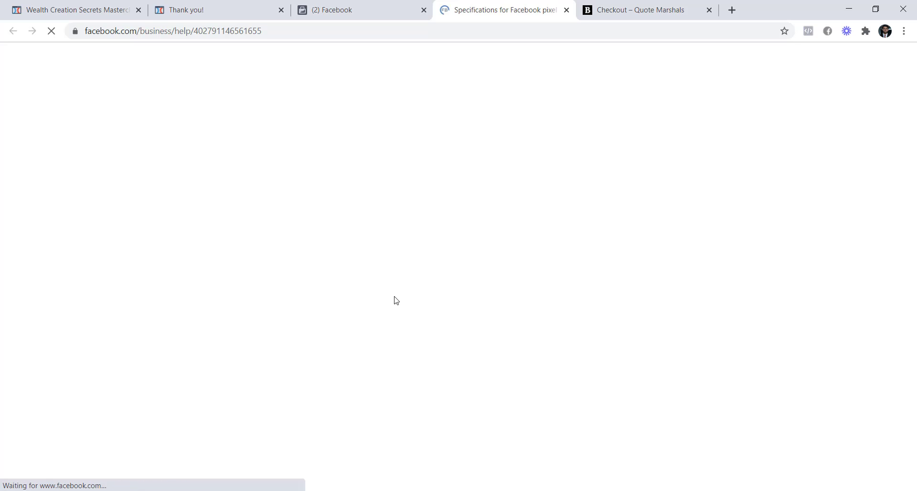
scroll(424, 242, "down", 1)
scroll(425, 242, "down", 2)
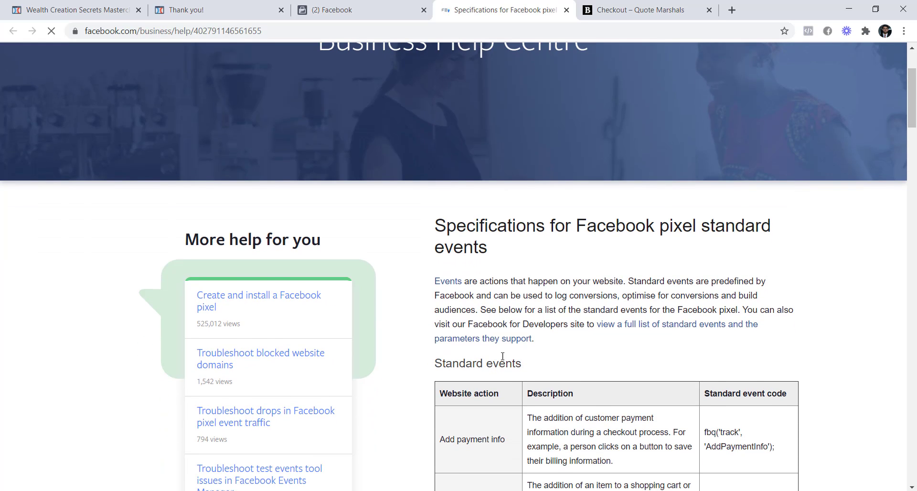
left_click_drag(528, 363, 433, 364)
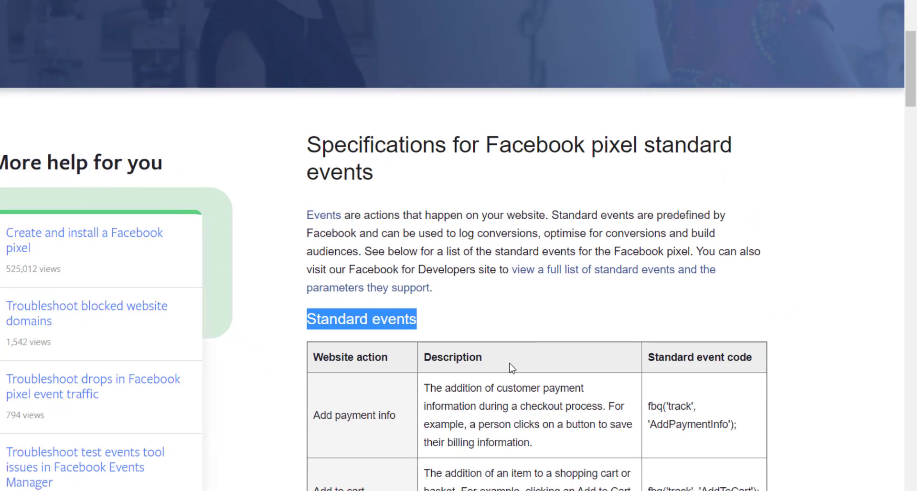
- Highlight the standard event codes for Add payment info and Add to cart in the Standard events table
left_click_drag(770, 452, 704, 447)
left_click_drag(643, 426, 403, 433)
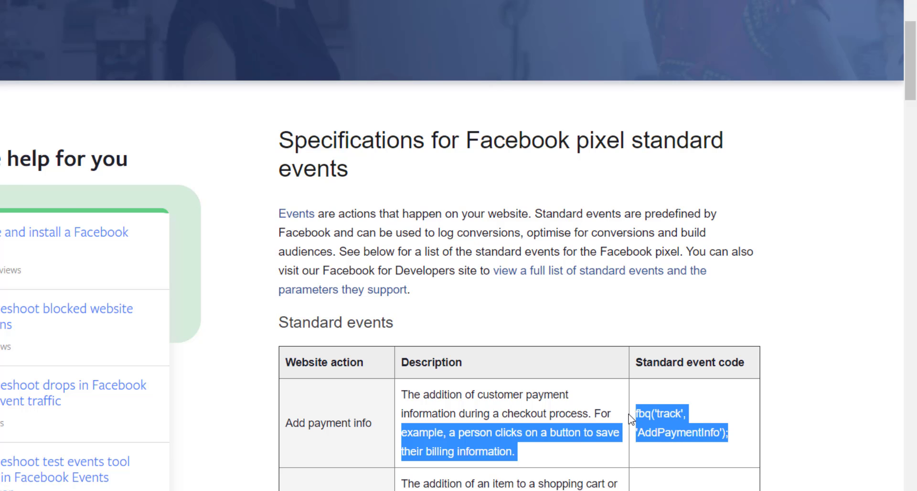
left_click(708, 397)
left_click_drag(741, 424, 636, 410)
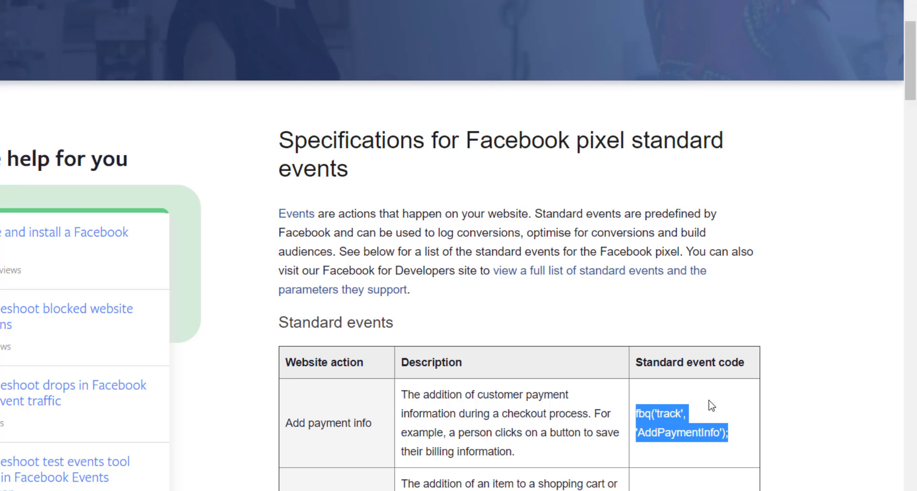
scroll(709, 401, "down", 3)
left_click_drag(763, 350, 636, 345)
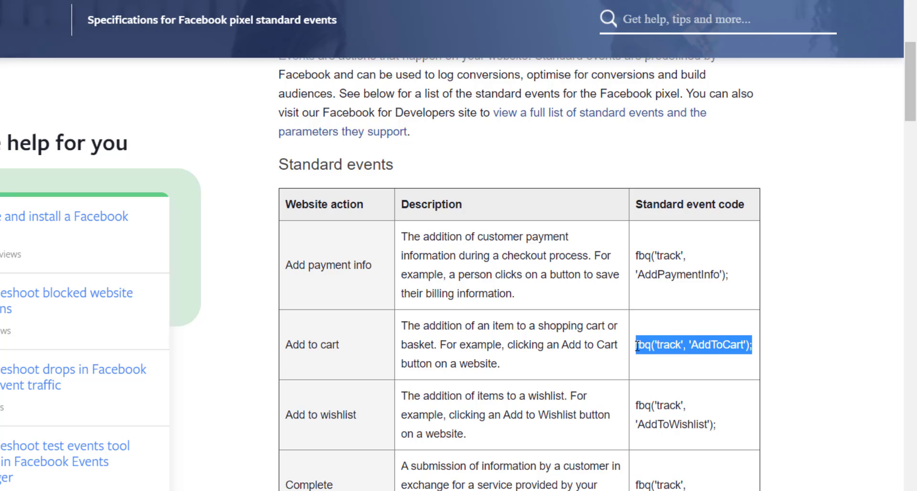
- Look through the remaining standard events and highlight the ViewContent event code in the View content row
scroll(701, 387, "down", 2)
scroll(700, 273, "down", 7)
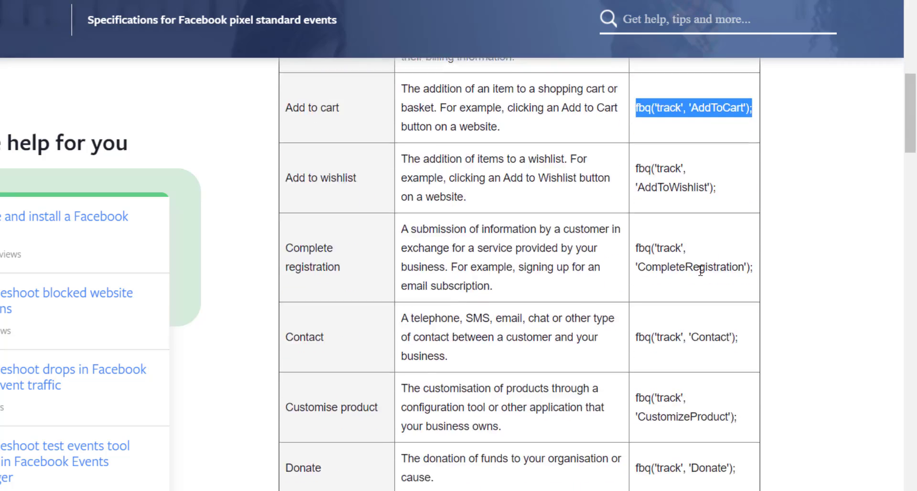
scroll(361, 352, "down", 15)
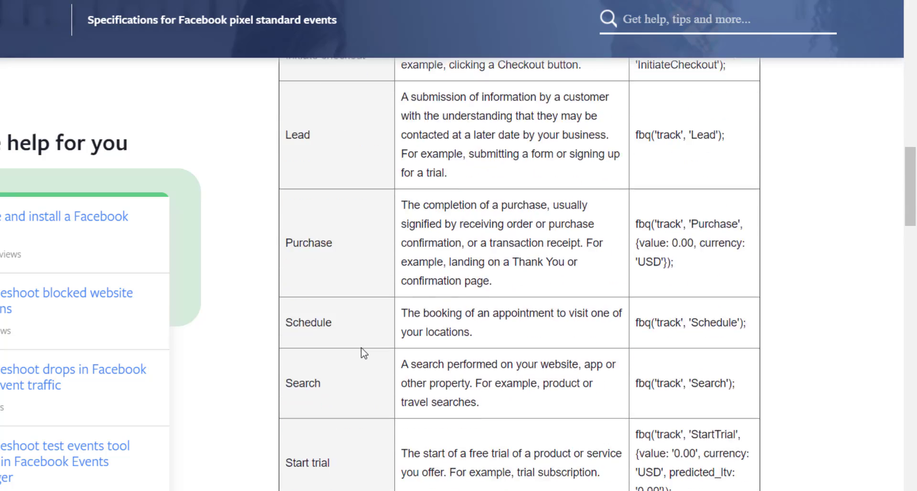
scroll(356, 331, "up", 5)
scroll(550, 382, "down", 2)
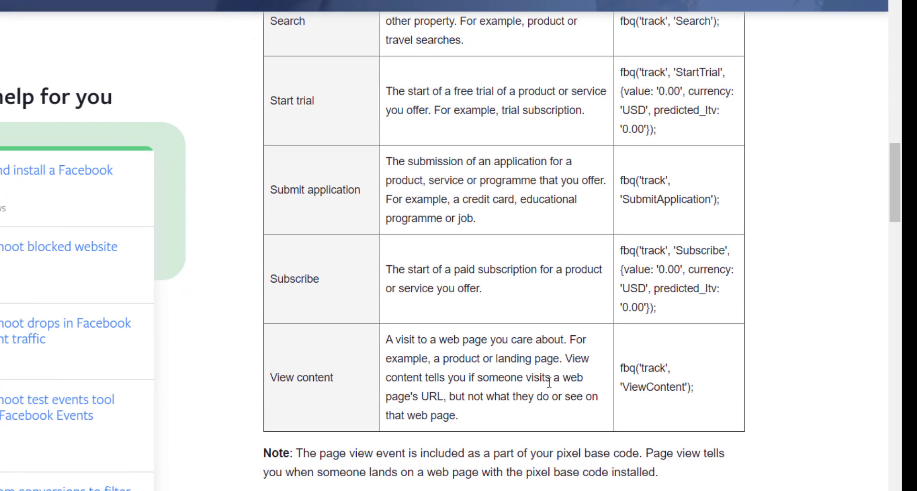
left_click_drag(696, 390, 620, 366)
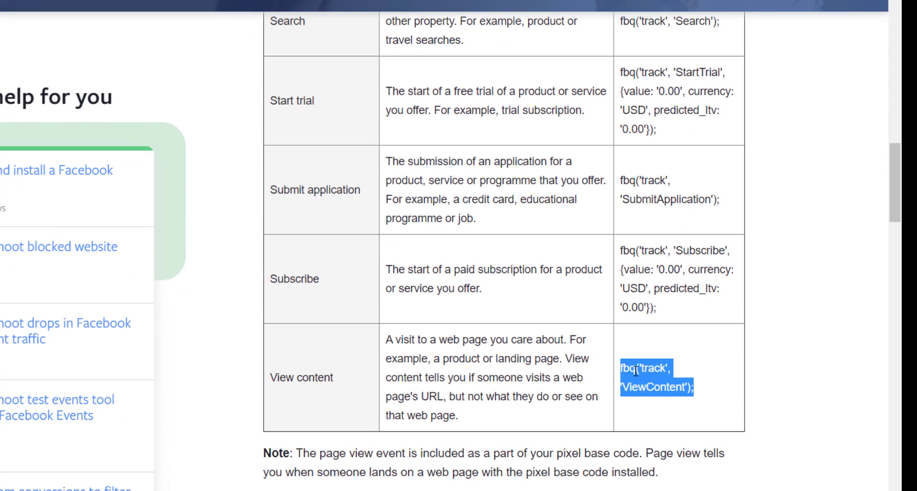
left_click(703, 391)
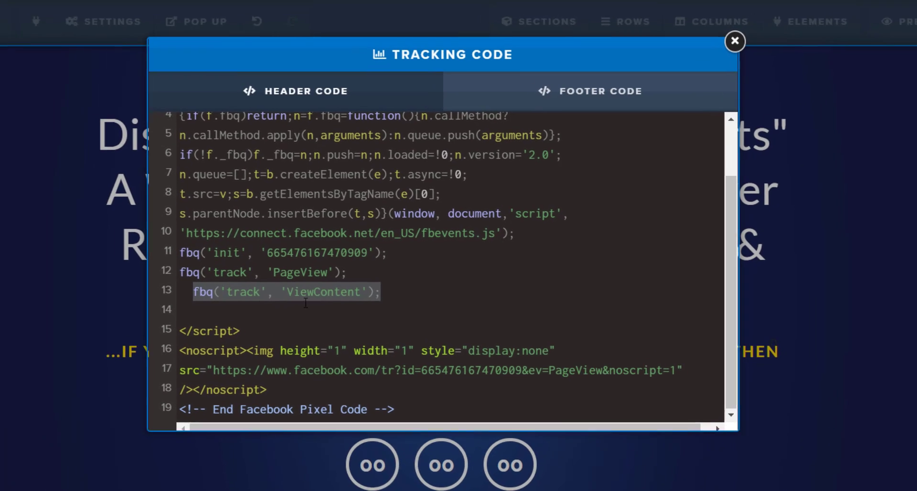
- Back in the ClickFunnels header tracking code, highlight the ViewContent event line and compare it with the PageView line
left_click(342, 294)
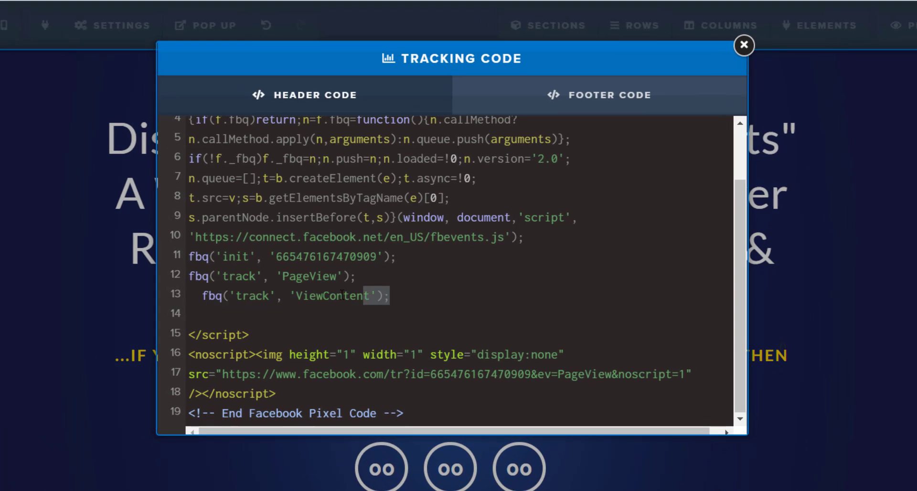
left_click_drag(342, 292, 206, 288)
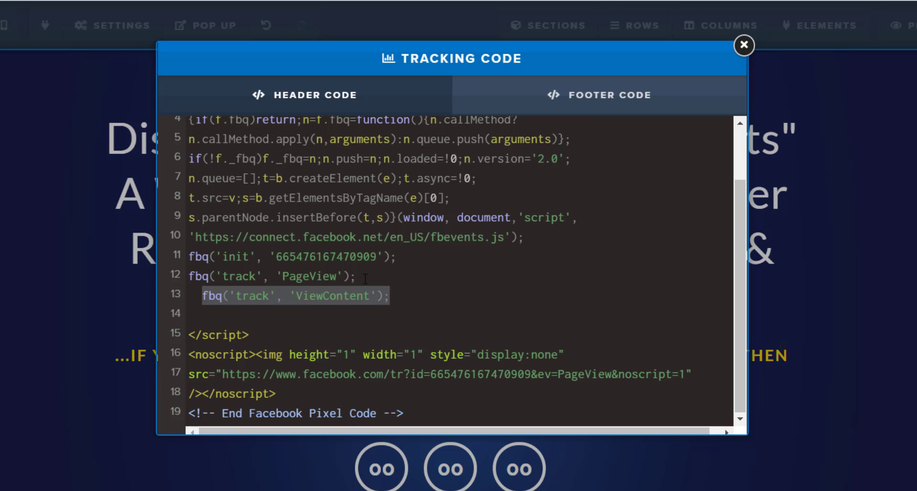
left_click_drag(365, 277, 280, 275)
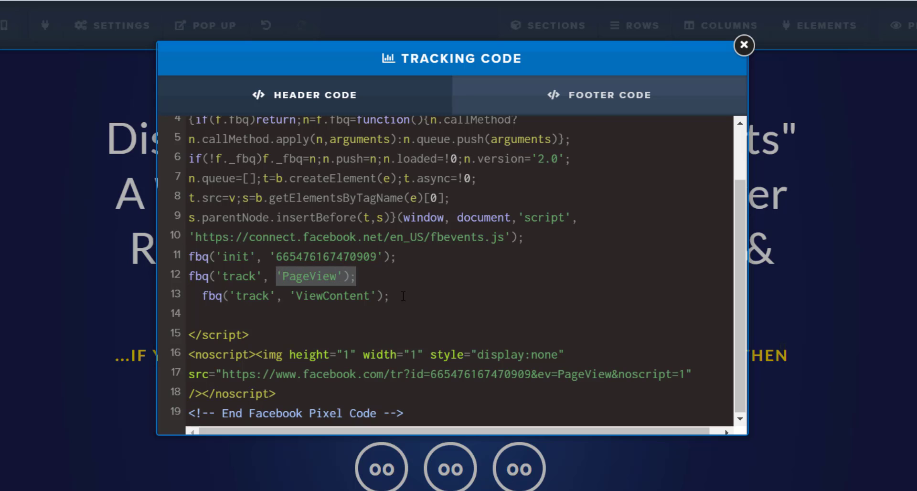
left_click_drag(399, 297, 294, 292)
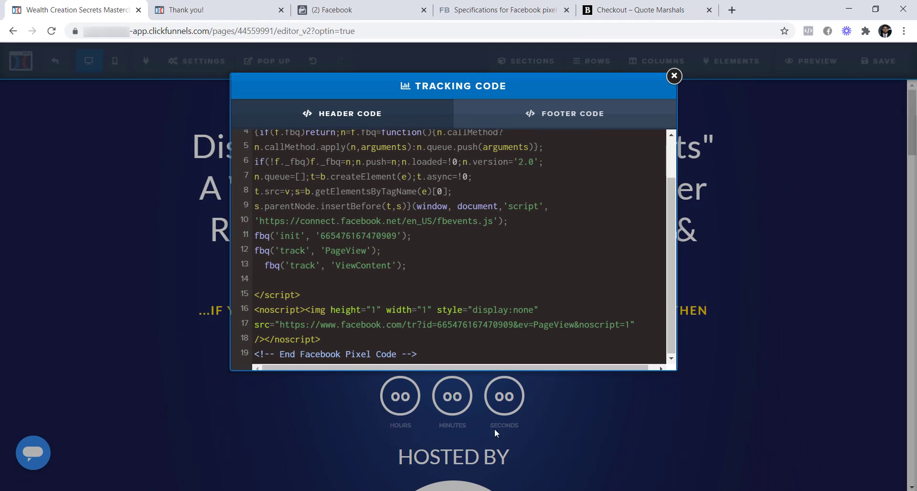
- Highlight the 'ViewContent' event name in the landing page's header code and the 'Lead' event name in the Thank you page's header code
left_click_drag(407, 266, 331, 266)
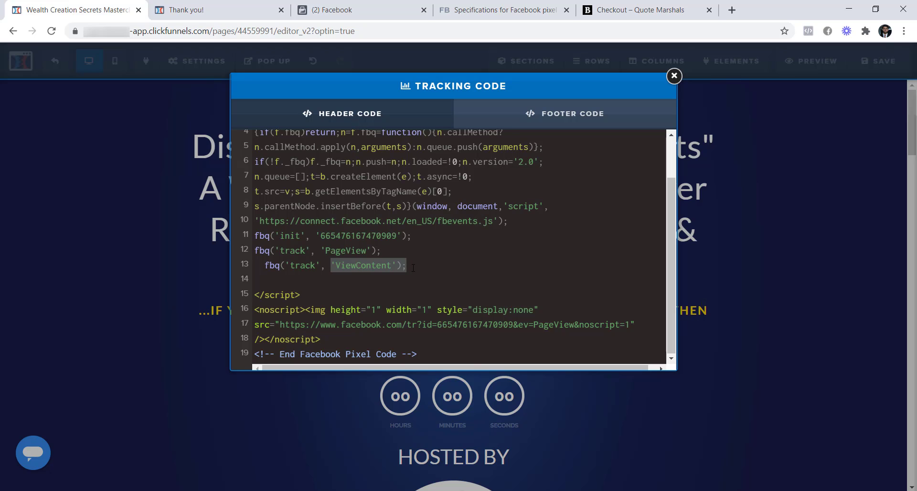
left_click_drag(411, 267, 333, 266)
left_click(210, 10)
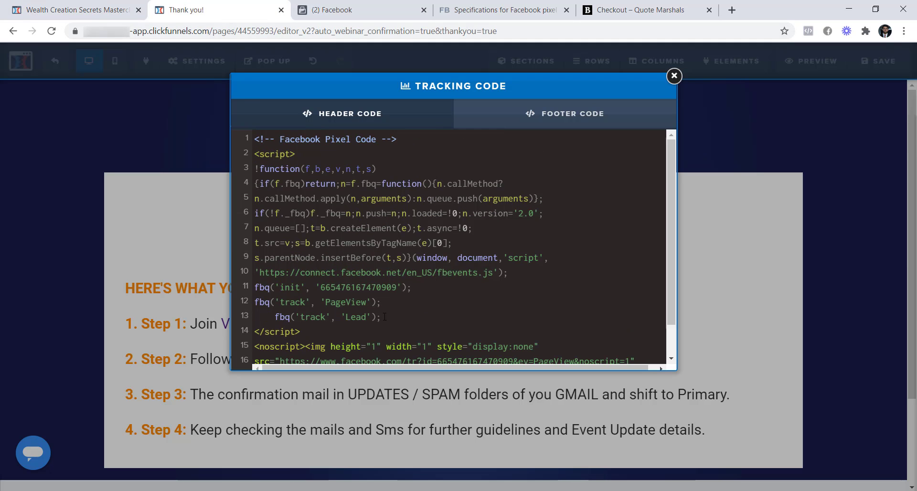
key("ctrl+shift+Left")
key("ctrl+shift+Left")
key("ctrl+shift+Left")
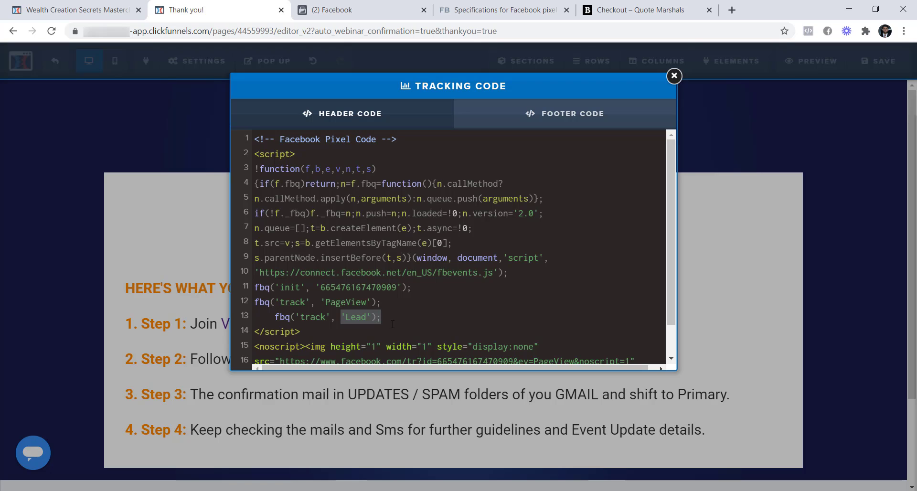
left_click_drag(388, 319, 340, 319)
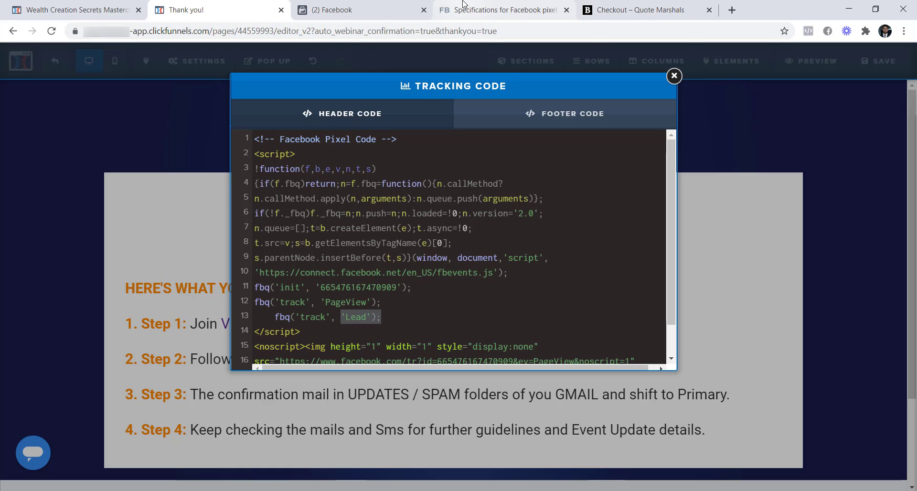
- Switch to the Facebook pixel specifications page and highlight the standard event code in the Lead row
left_click(531, 9)
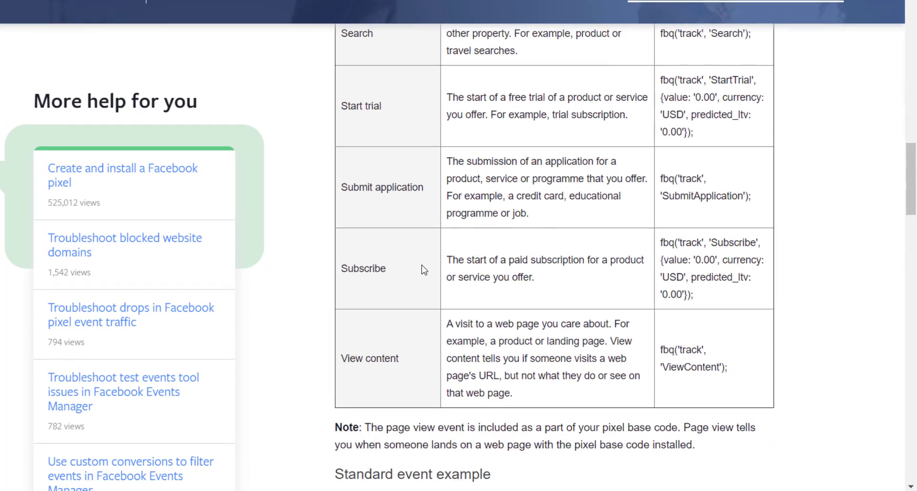
scroll(478, 280, "up", 10)
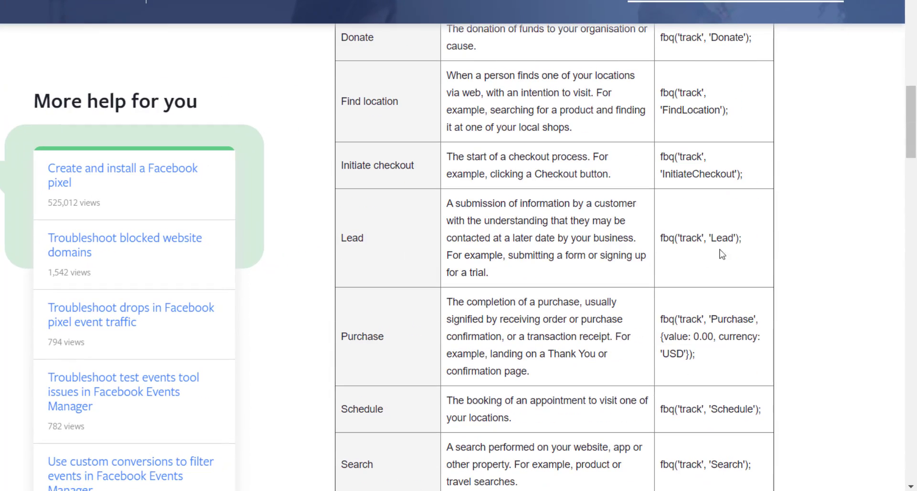
left_click_drag(747, 243, 659, 239)
left_click(820, 240)
- Find the website code diagram below the events table and highlight the Standard event example heading
scroll(444, 225, "down", 10)
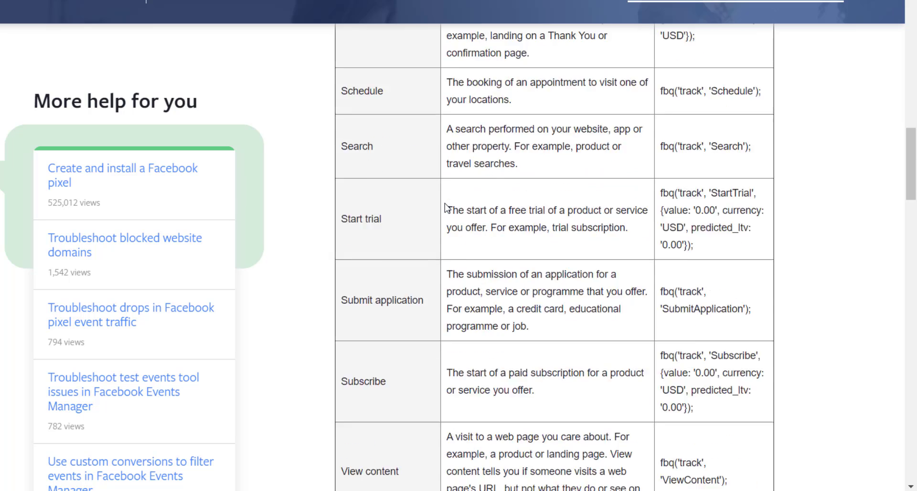
scroll(459, 126, "down", 6)
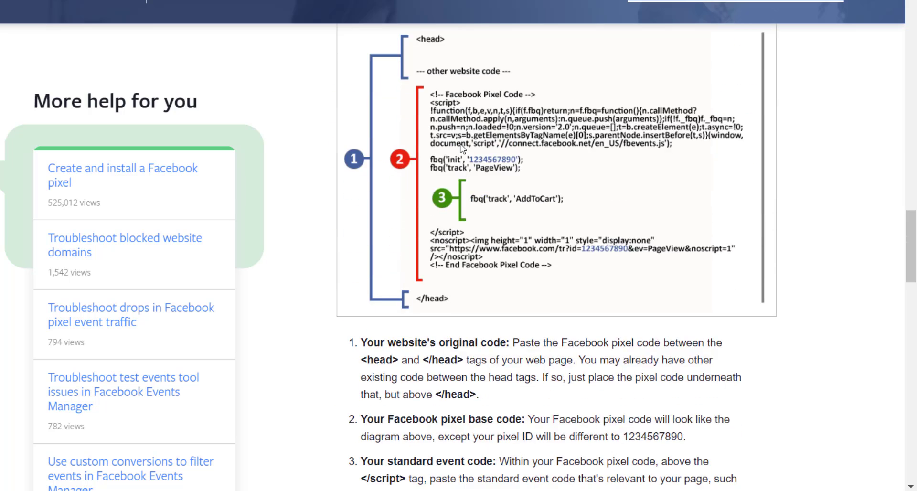
left_click_drag(496, 46, 323, 42)
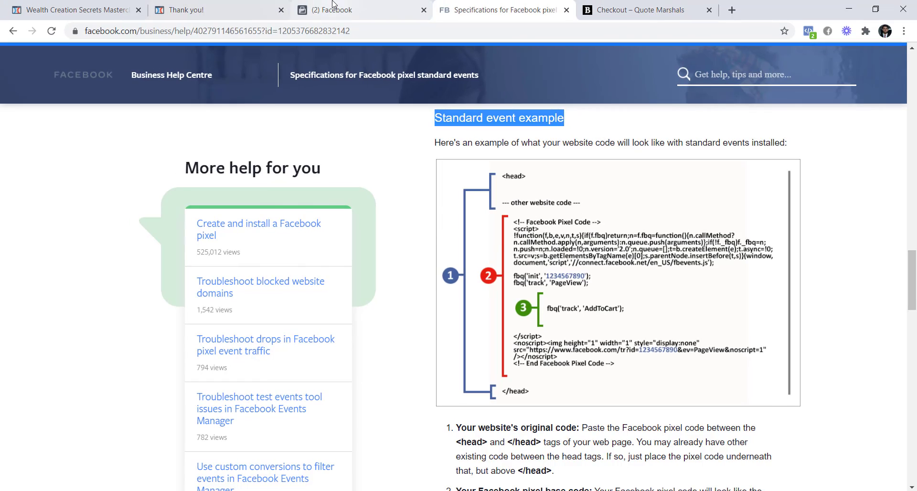
- Return to the Email pixel code dialog in Events Manager and highlight "event code" in the Install event code heading
left_click(333, 6)
left_click(368, 188)
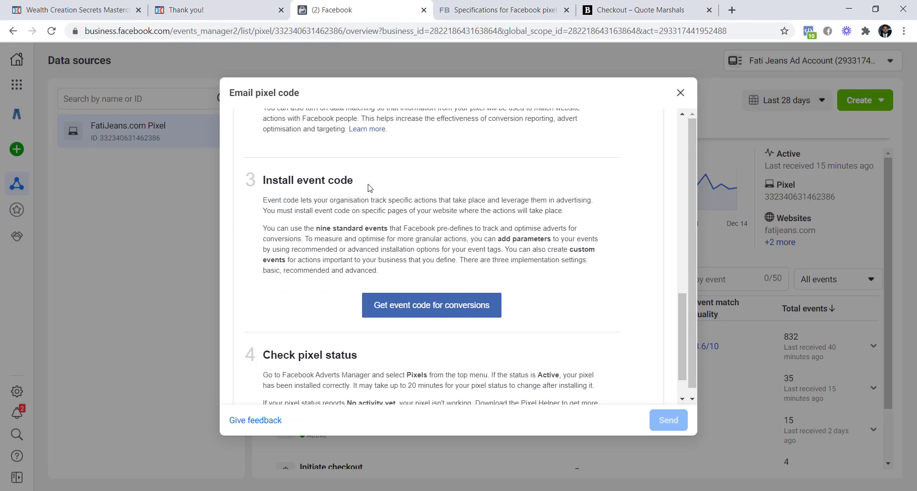
left_click_drag(354, 180, 295, 180)
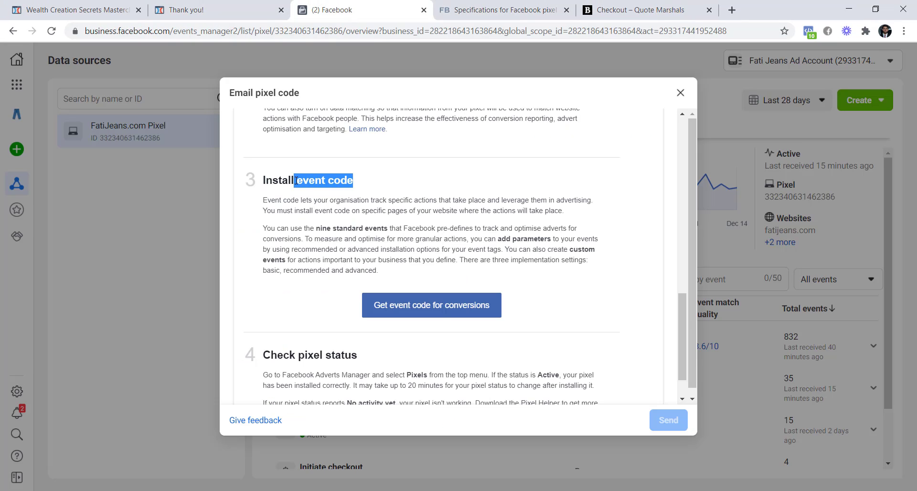
left_click(375, 183)
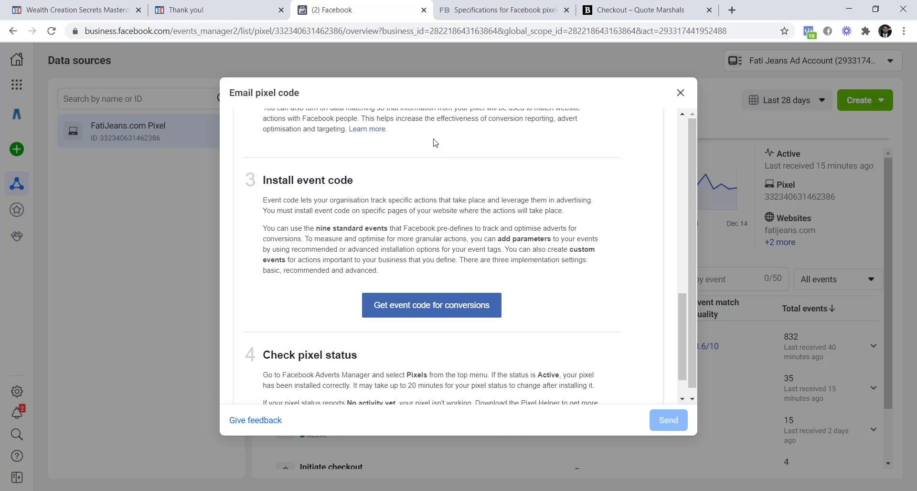
- Go back from the Quote Marshals checkout to the product page and inspect the ViewContent event details in Facebook Pixel Helper
left_click(628, 13)
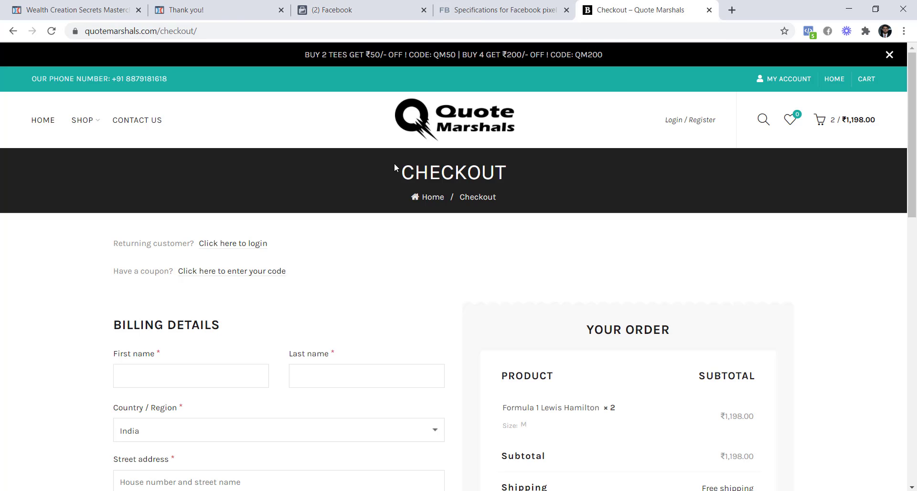
left_click(13, 31)
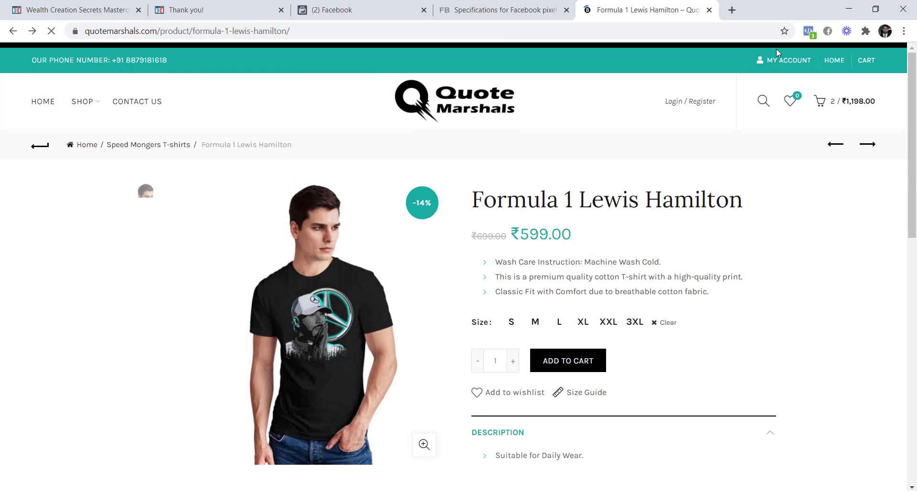
left_click(810, 30)
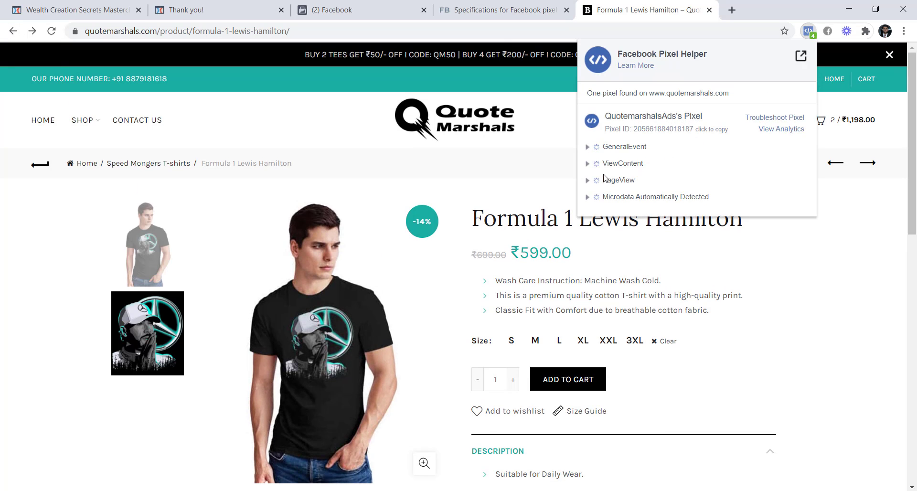
left_click(587, 163)
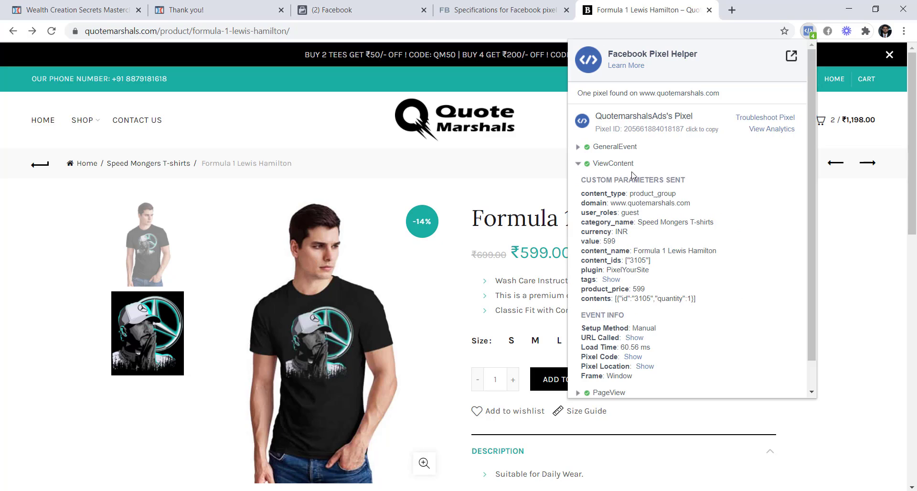
left_click(588, 164)
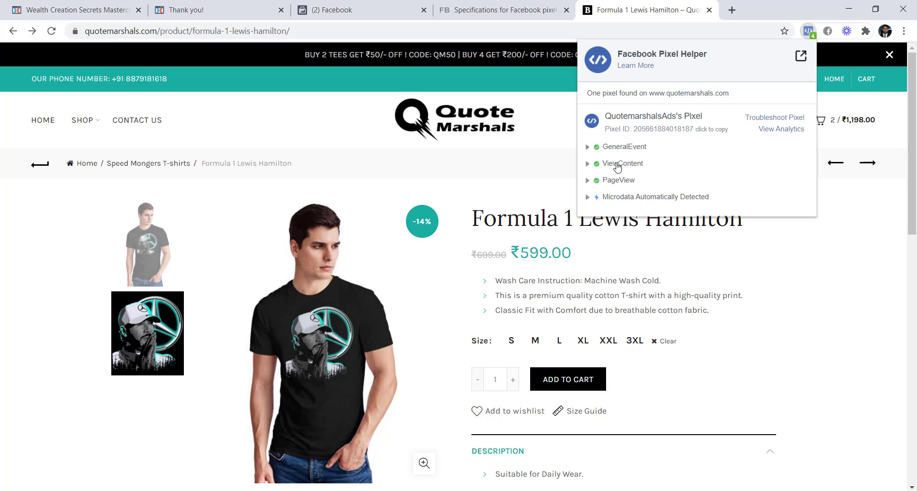
- Add the Formula 1 Lewis Hamilton T-shirt to the cart and proceed to checkout, viewing the fired events in Facebook Pixel Helper on each page
left_click(569, 382)
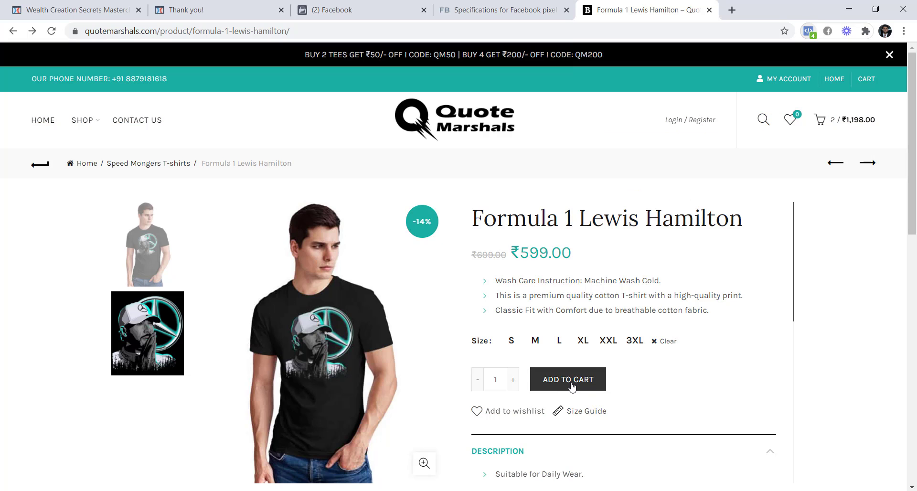
left_click(808, 31)
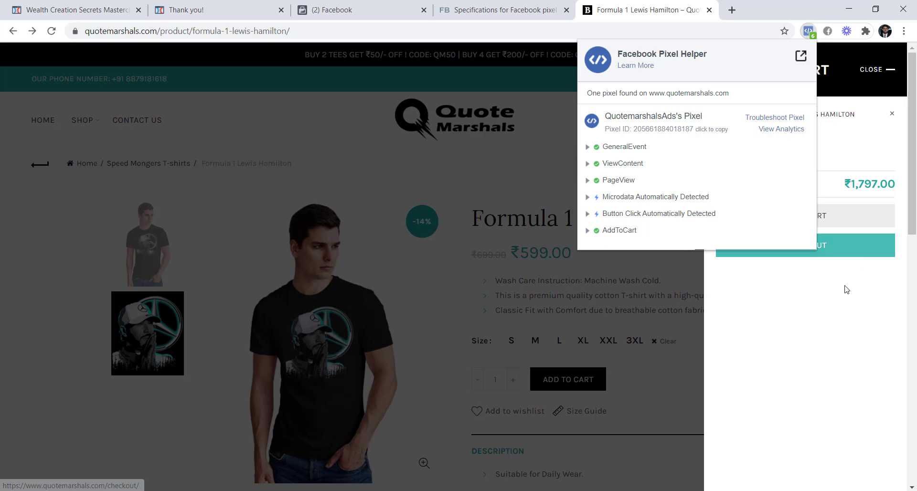
left_click(824, 246)
left_click(808, 29)
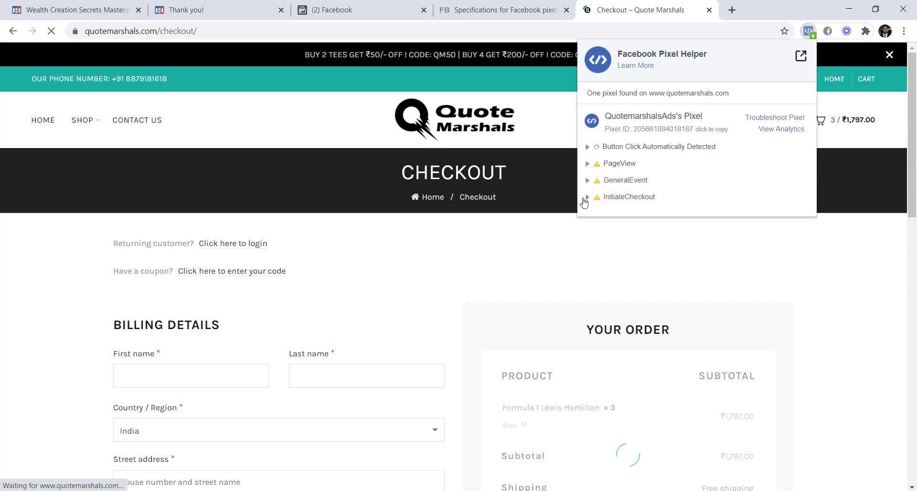
- Inspect the InitiateCheckout event details in Facebook Pixel Helper and look over the billing and payment fields on the checkout page
left_click(621, 197)
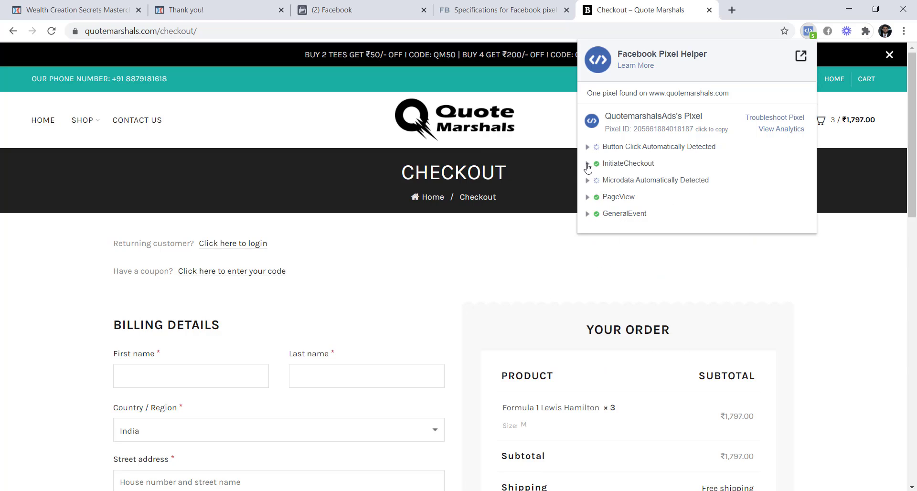
left_click(588, 164)
scroll(622, 232, "down", 1)
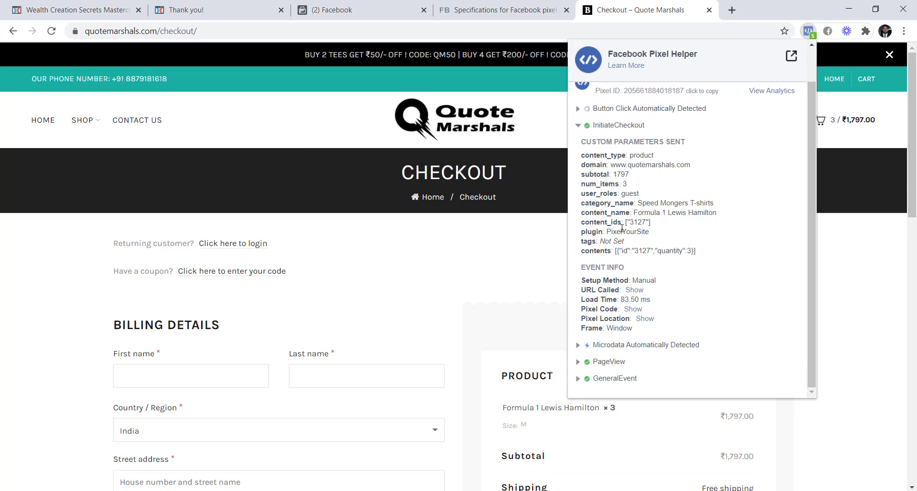
left_click(579, 126)
scroll(420, 199, "down", 10)
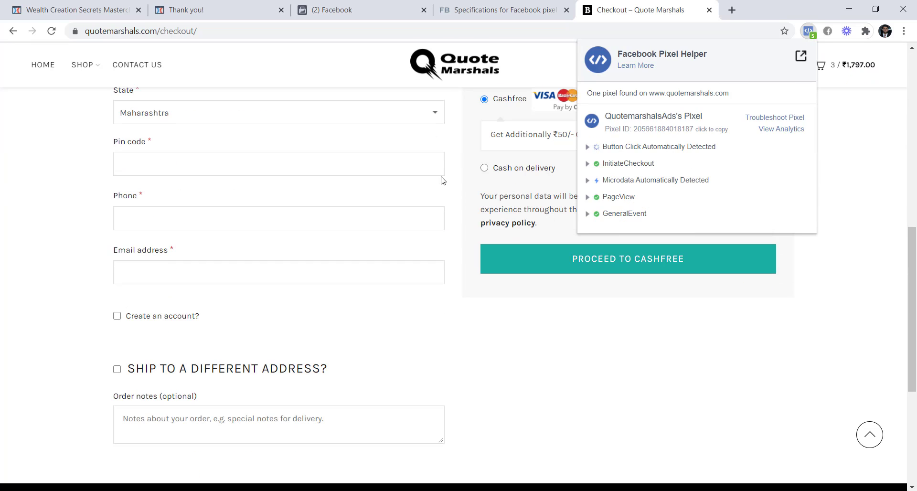
scroll(602, 267, "up", 3)
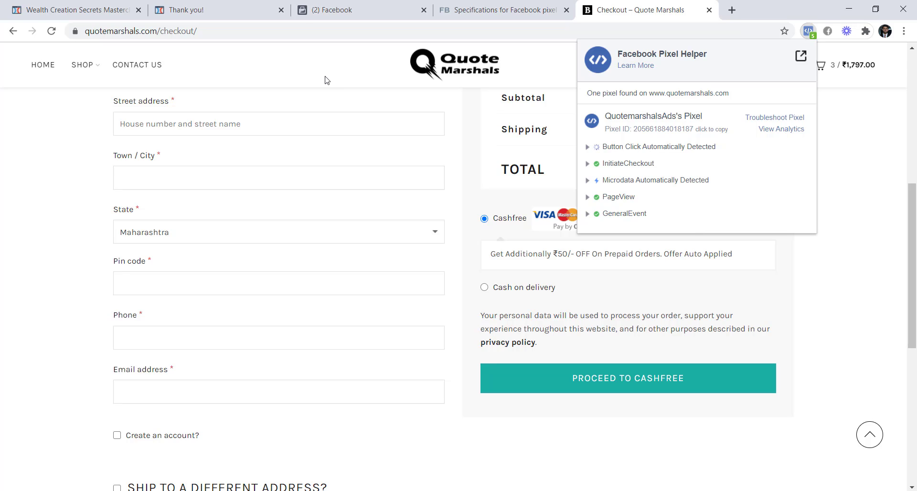
- Back on the pixel specifications page, highlight the Initiate checkout and Add to cart website actions in the Standard events table
left_click(511, 10)
scroll(563, 294, "up", 6)
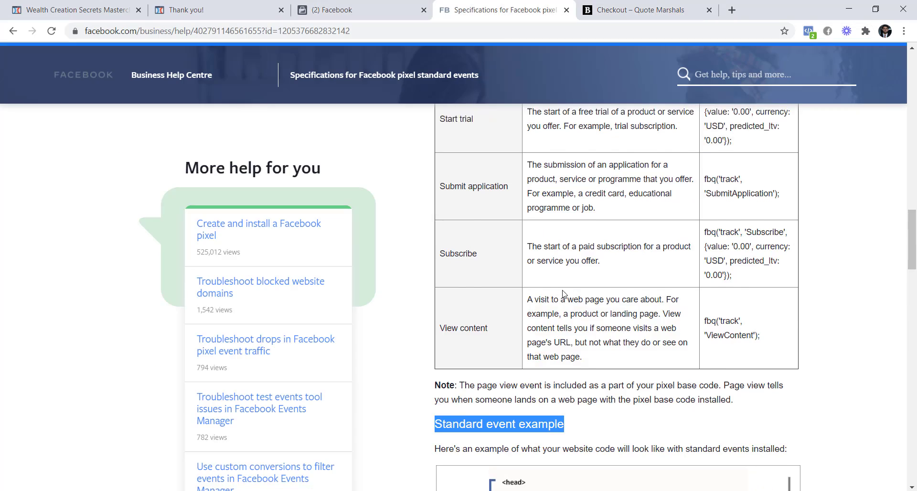
scroll(563, 293, "up", 10)
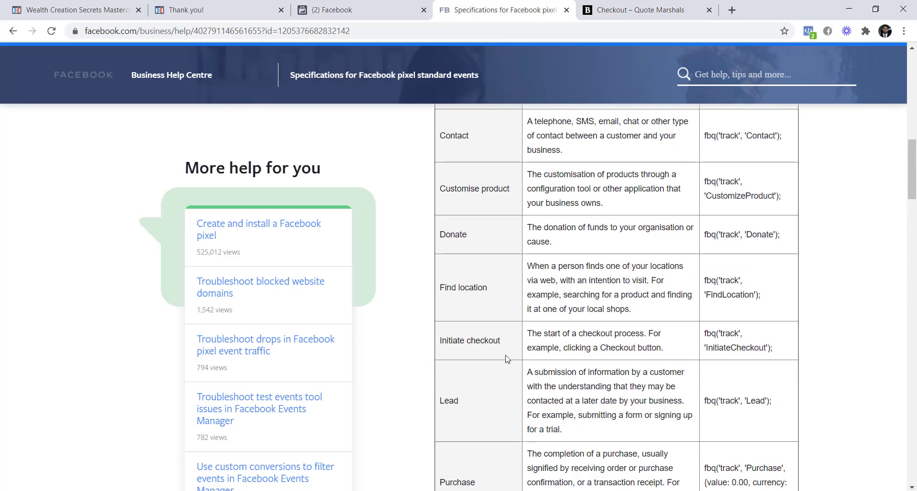
left_click_drag(509, 341, 434, 337)
scroll(465, 303, "up", 4)
left_click(784, 305)
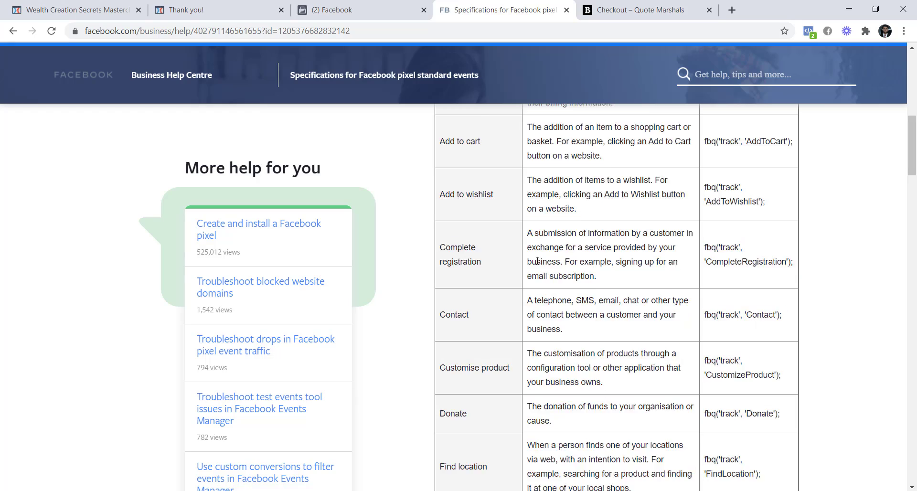
scroll(537, 261, "up", 4)
left_click_drag(478, 319, 439, 321)
left_click(780, 337)
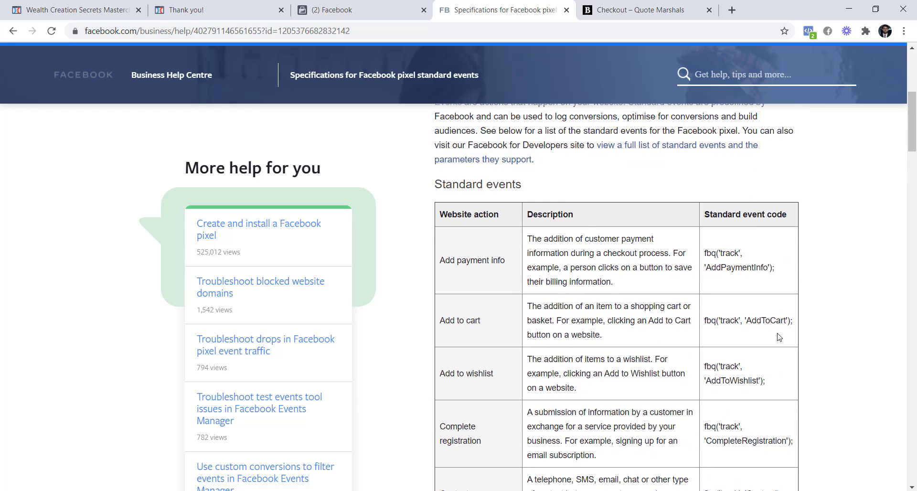
- Highlight the Purchase and View content website actions in the Standard events table, along with the ViewContent event code
scroll(472, 328, "down", 8)
scroll(473, 328, "down", 6)
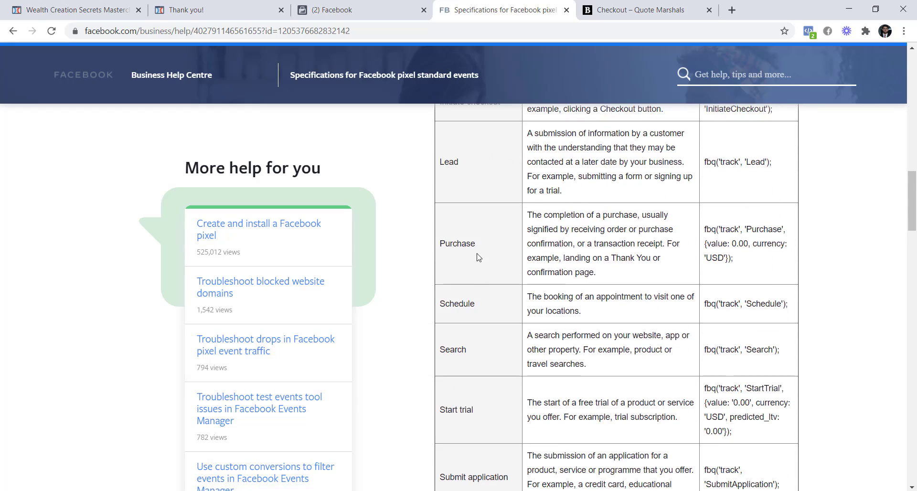
left_click_drag(480, 244, 441, 246)
scroll(495, 278, "down", 5)
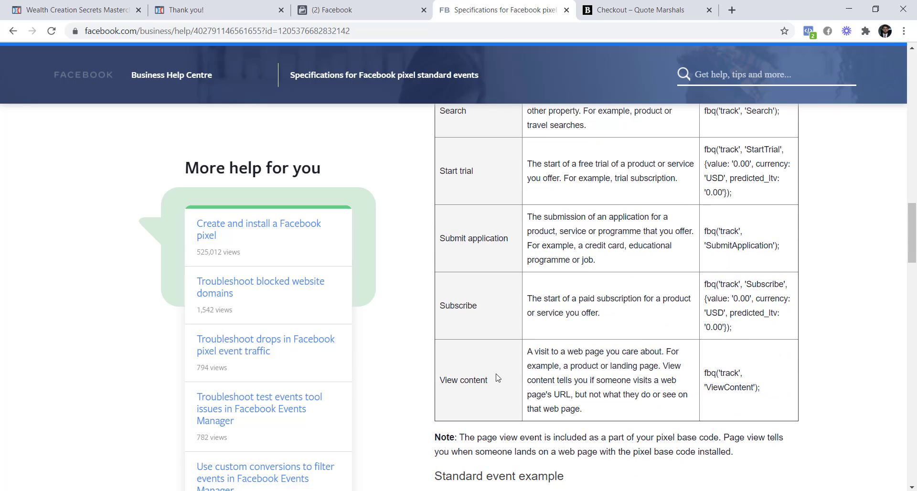
left_click_drag(496, 378, 440, 381)
left_click_drag(759, 388, 703, 375)
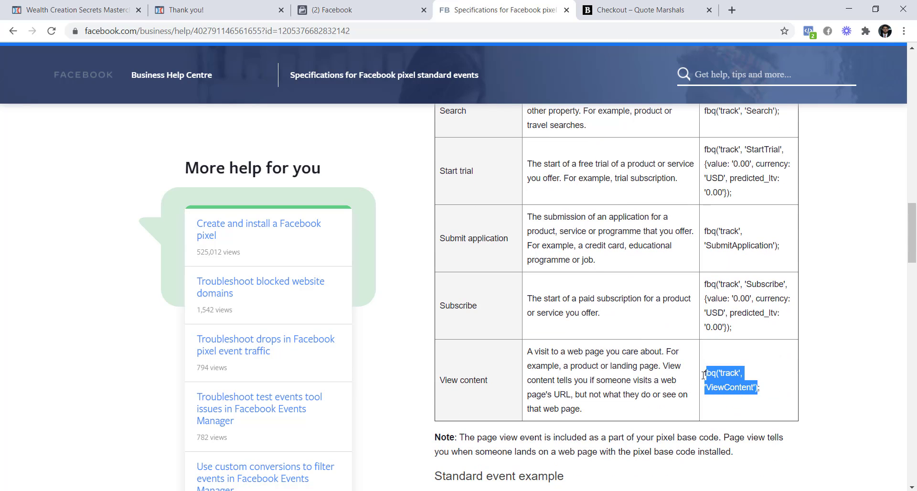
left_click(453, 239)
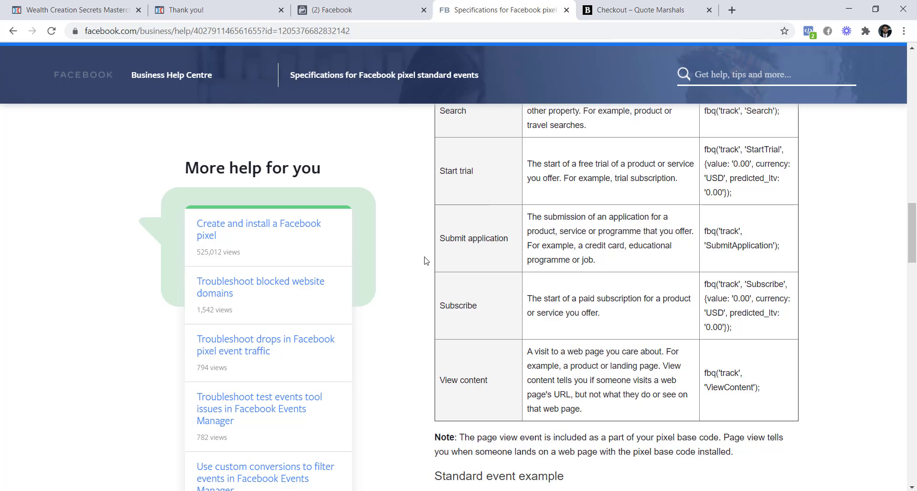
- Highlight the Facebook Pixel Helper title in the extension on the Quote Marshals checkout page and return to the Email pixel code dialog
left_click(650, 12)
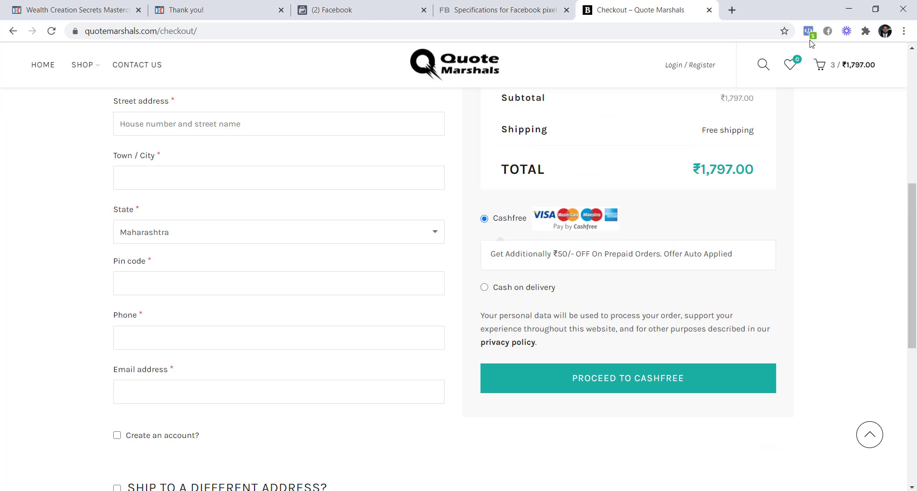
left_click(809, 32)
left_click_drag(710, 54, 622, 60)
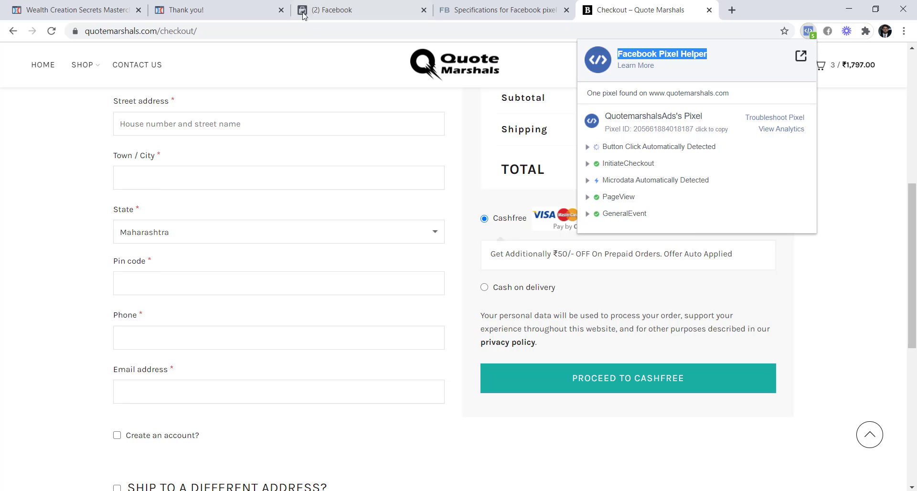
left_click(337, 10)
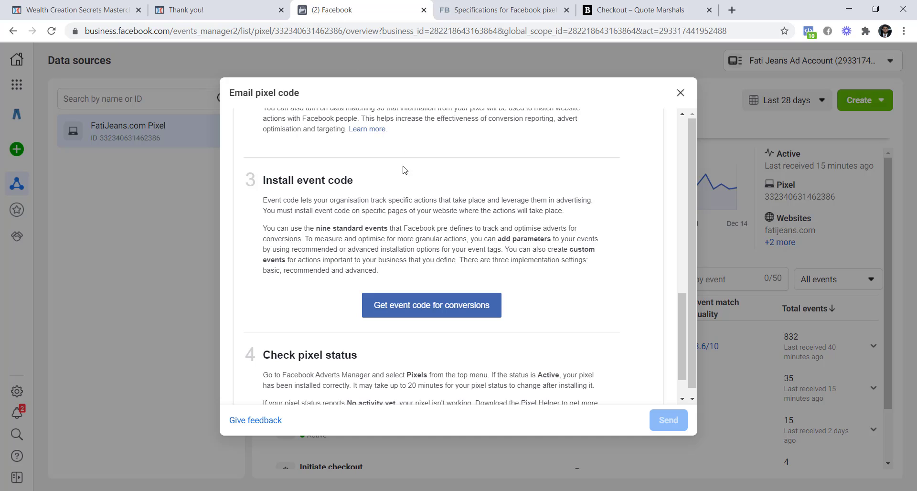
- Highlight the Check pixel status heading and the note about taking up to 20 minutes, and close the Email pixel code dialog
scroll(406, 171, "down", 1)
left_click_drag(375, 311, 267, 308)
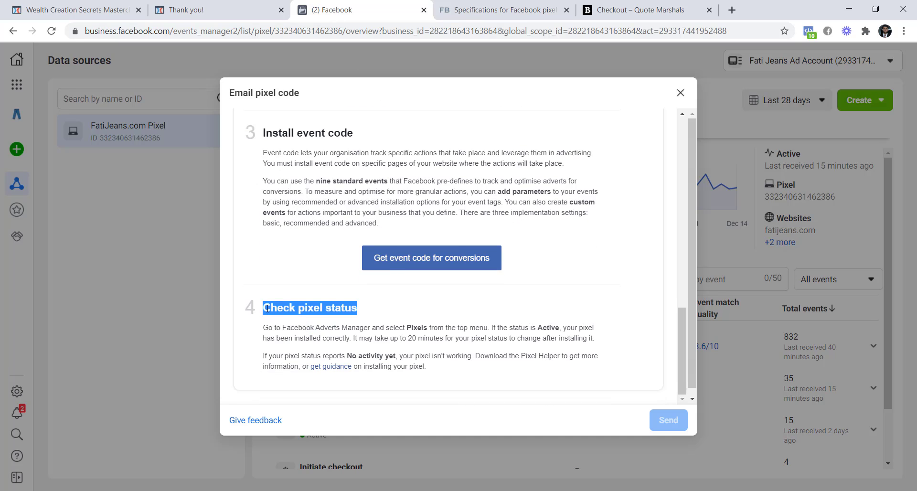
scroll(439, 312, "down", 1)
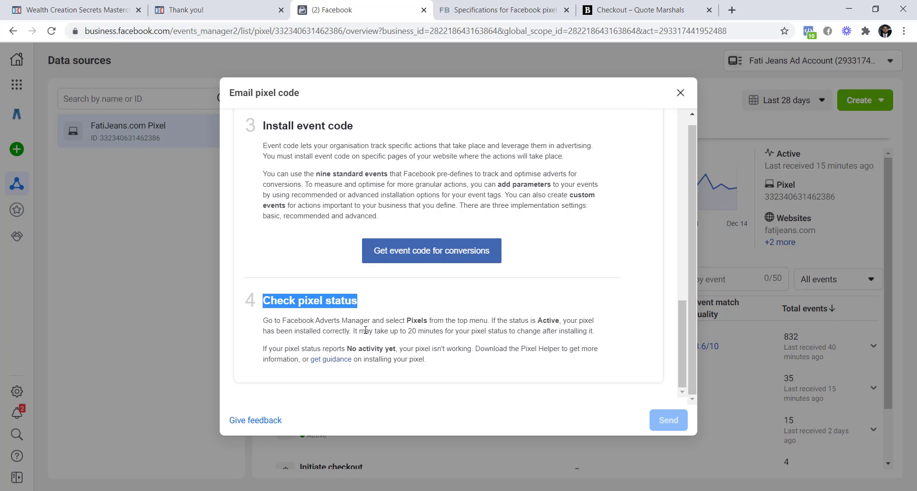
left_click_drag(352, 330, 441, 330)
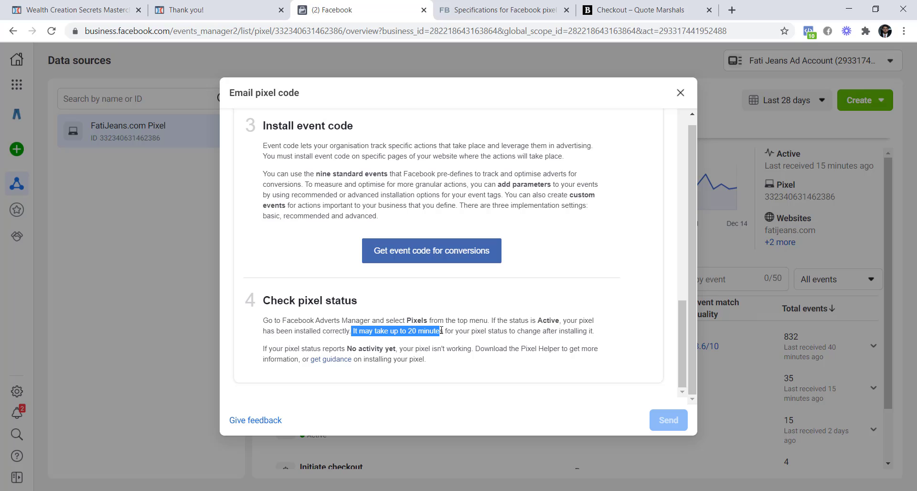
left_click(681, 93)
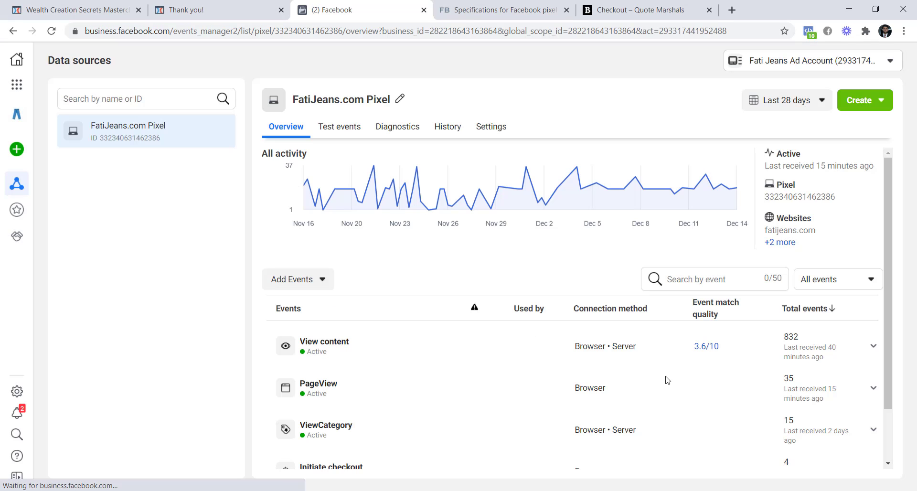
- Compare the FatiJeans.com Pixel event list in Events Manager with the events Facebook Pixel Helper detects on the Quote Marshals checkout page
scroll(451, 285, "down", 1)
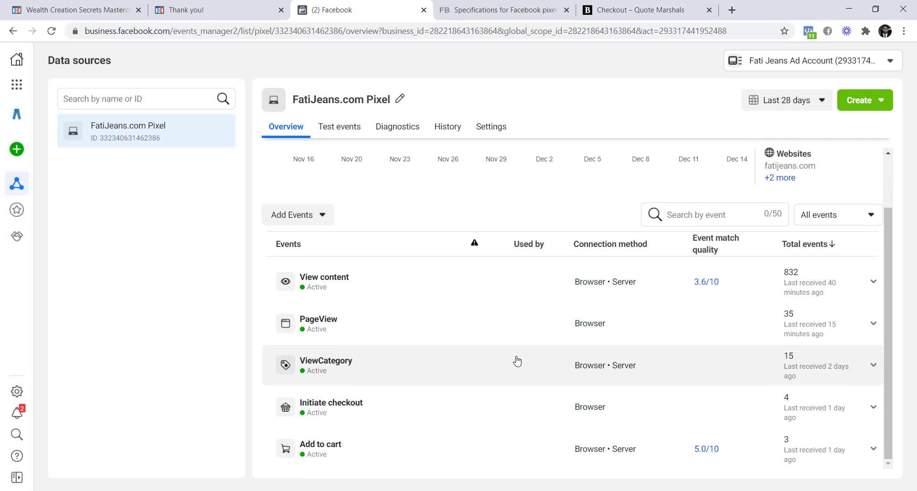
left_click(653, 19)
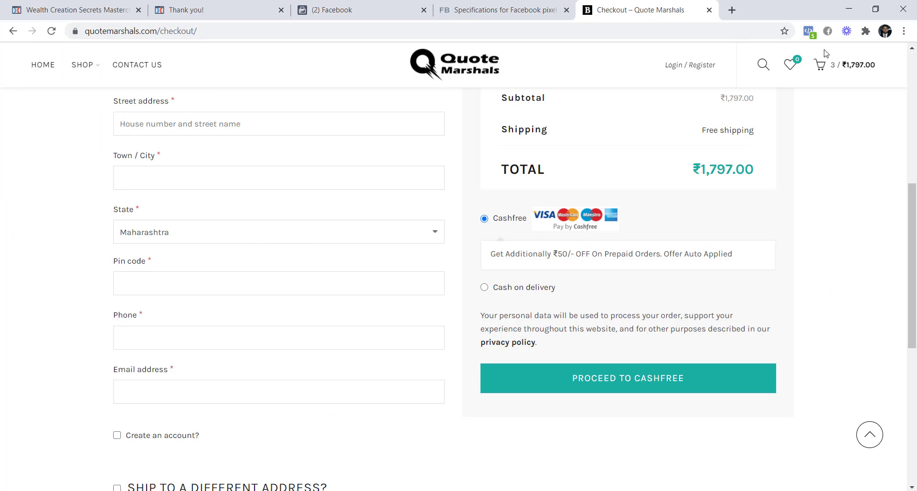
left_click(808, 31)
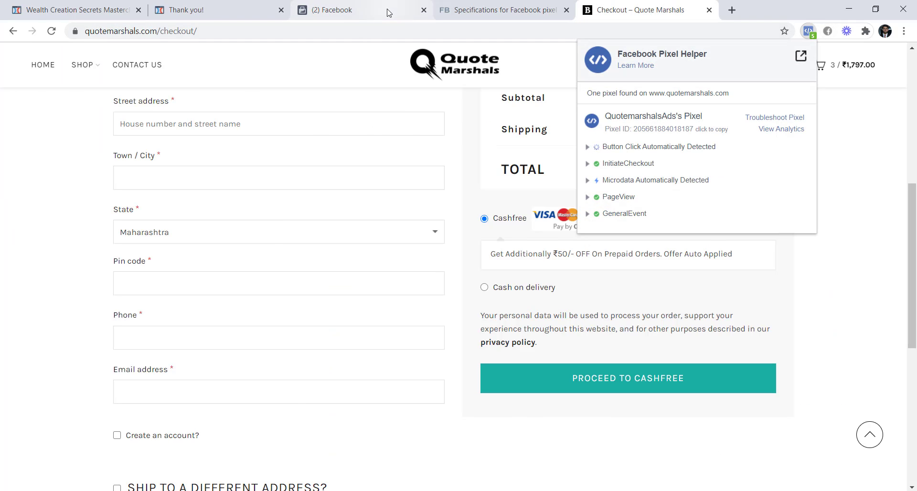
left_click(416, 11)
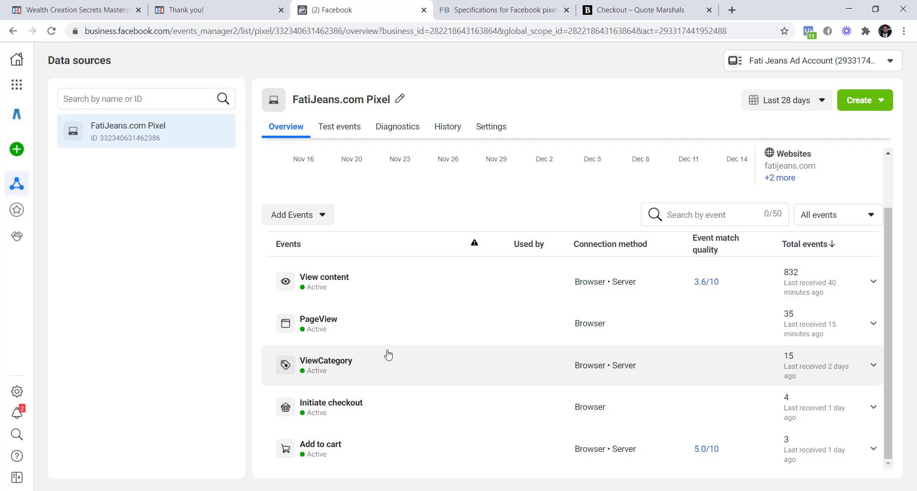
scroll(388, 354, "up", 2)
scroll(401, 342, "down", 2)
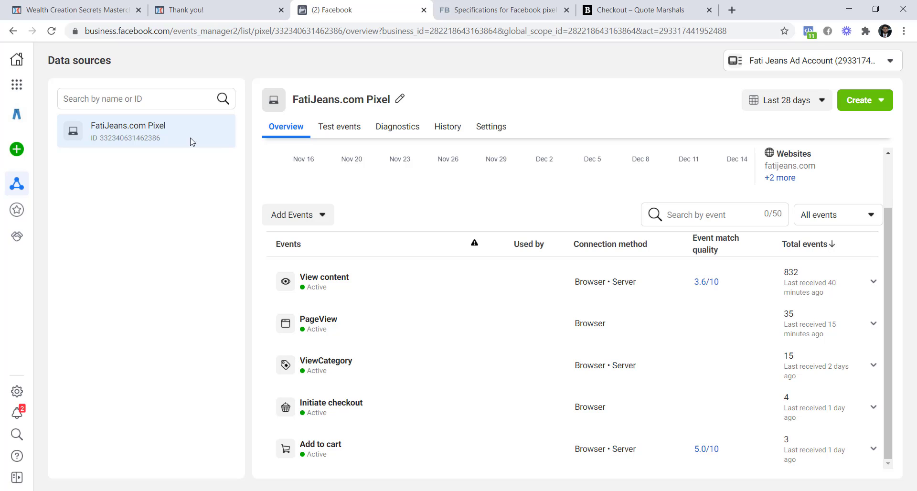
- Switch to Ads Manager and open Ad set 1 of the draft Campaign 1 for editing
left_click(17, 85)
left_click(80, 126)
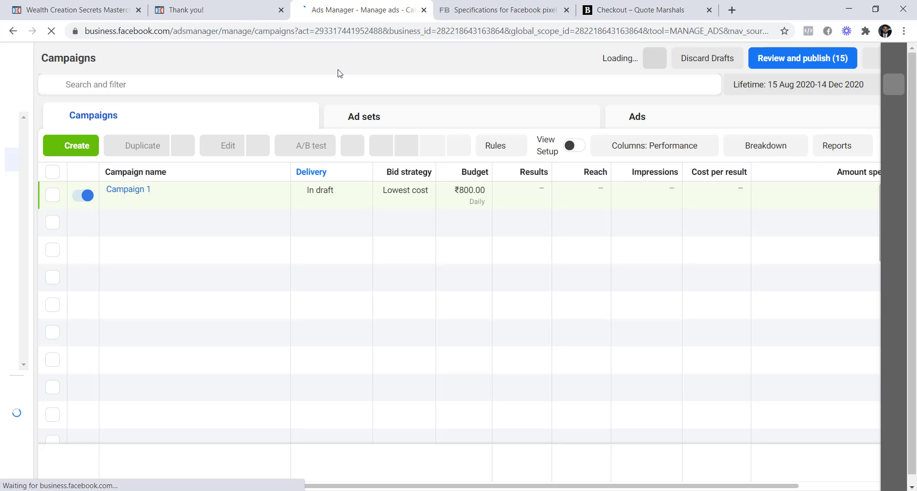
left_click(54, 193)
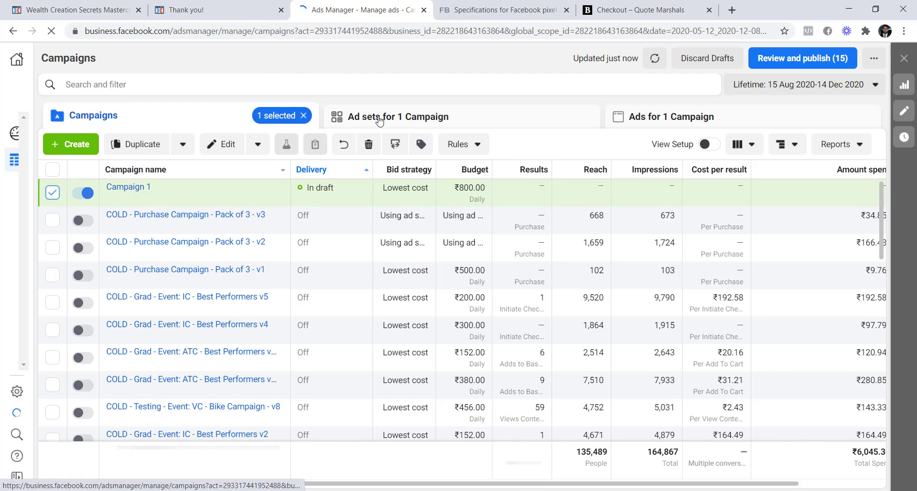
left_click(380, 119)
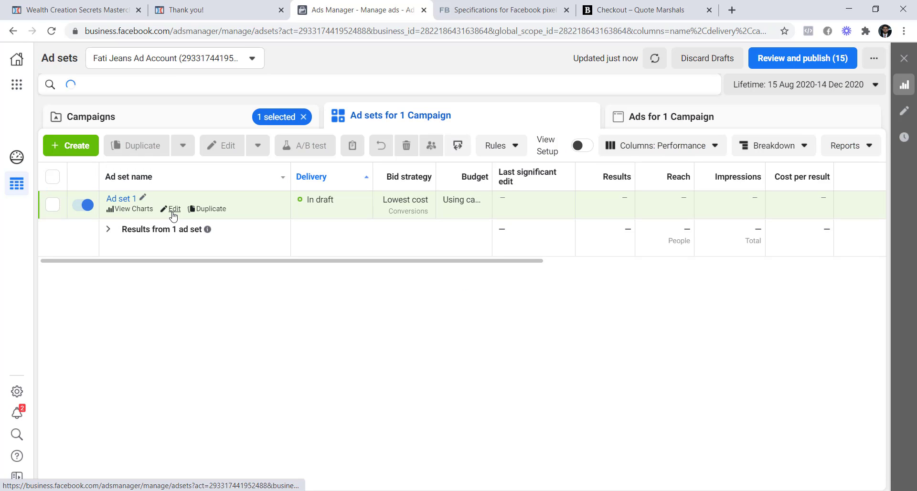
left_click(172, 210)
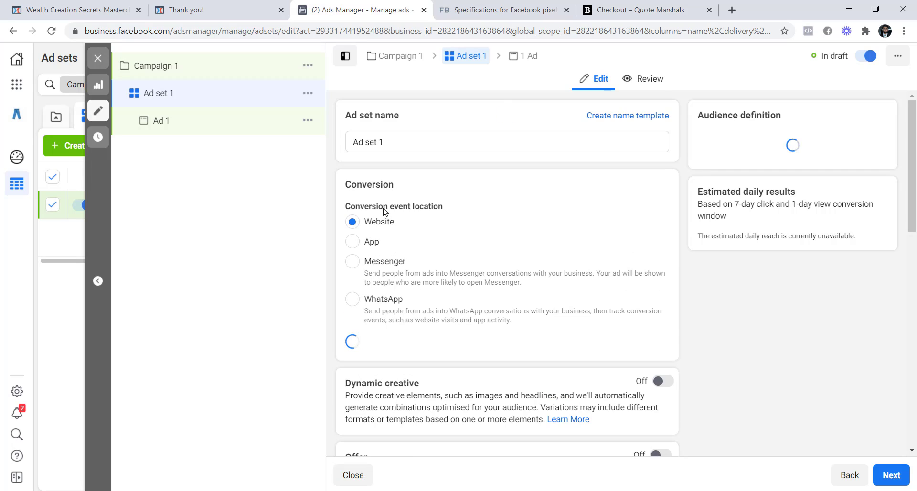
- Highlight the Conversion event label in Ad set 1 and set the conversion event to View content
scroll(409, 248, "down", 2)
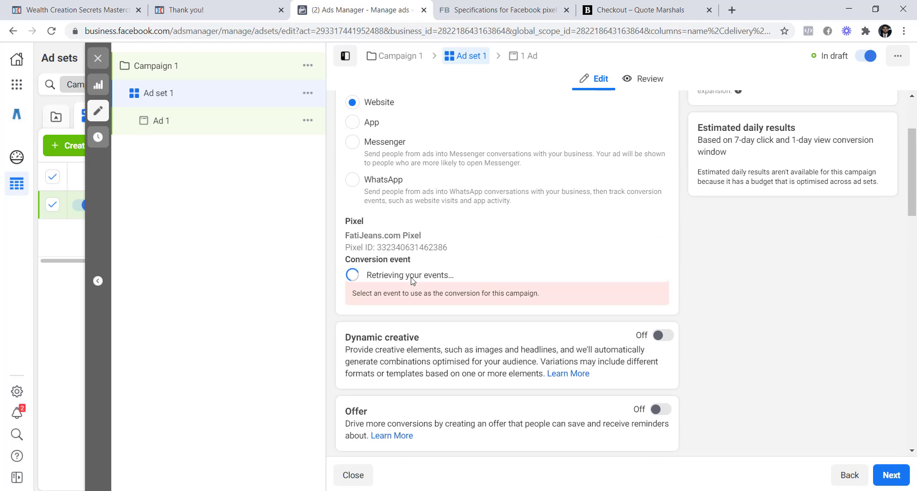
scroll(423, 239, "down", 2)
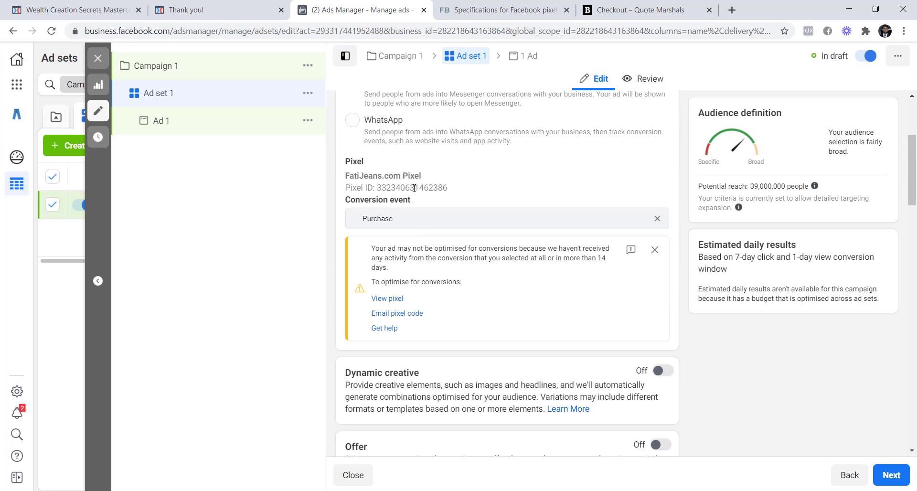
left_click_drag(420, 201, 346, 201)
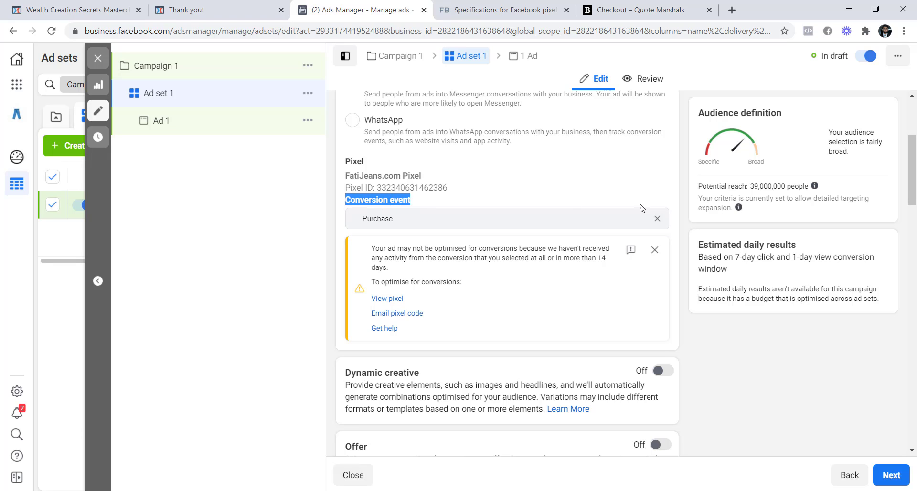
left_click(416, 220)
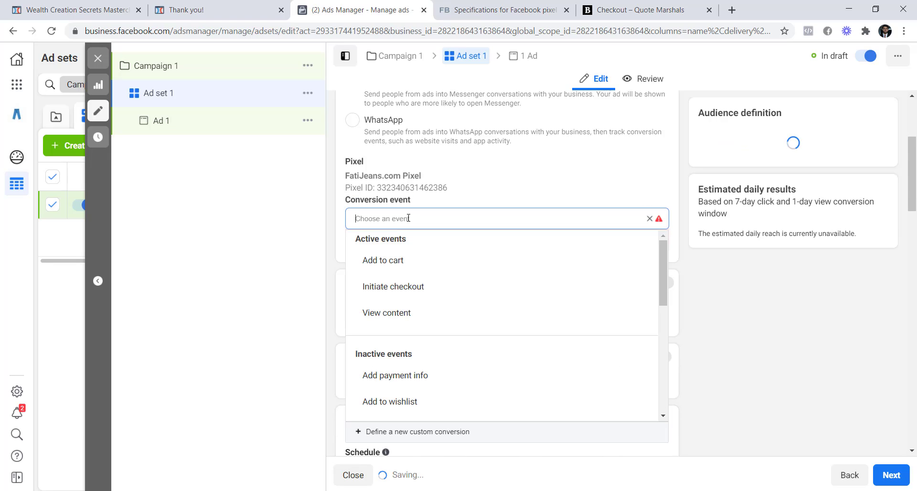
left_click(391, 313)
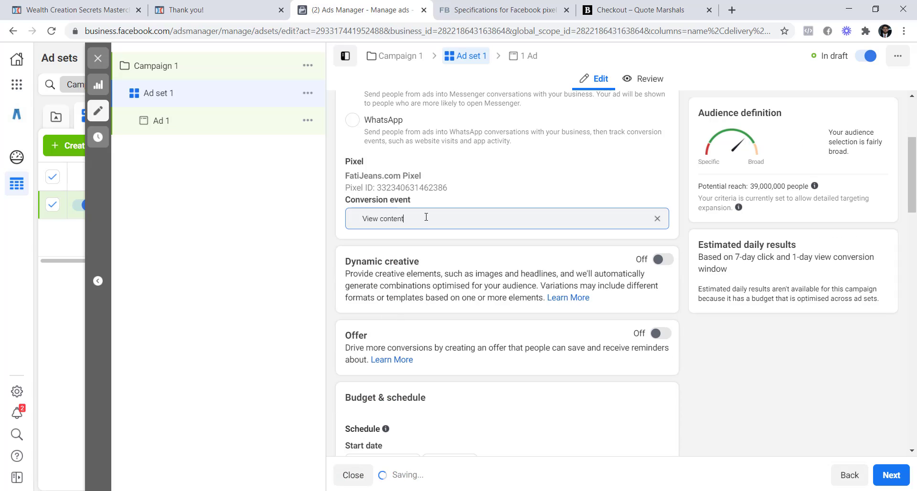
triple_click(417, 219)
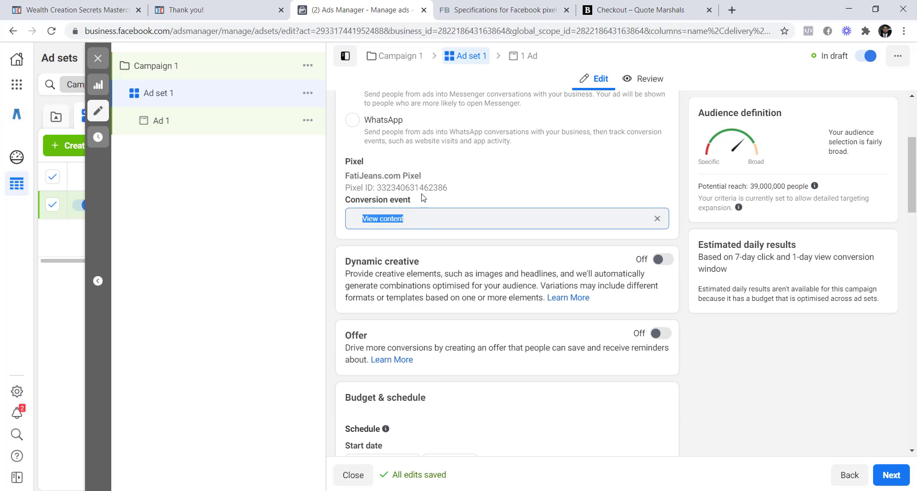
left_click(487, 191)
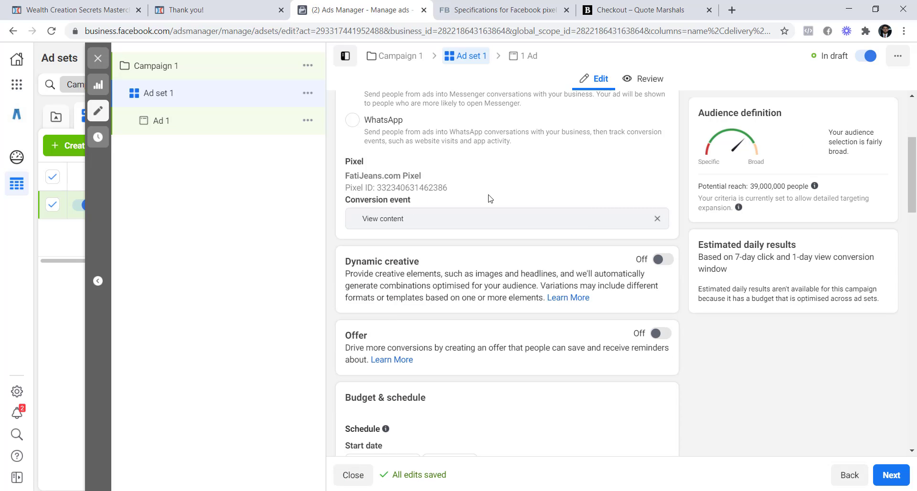